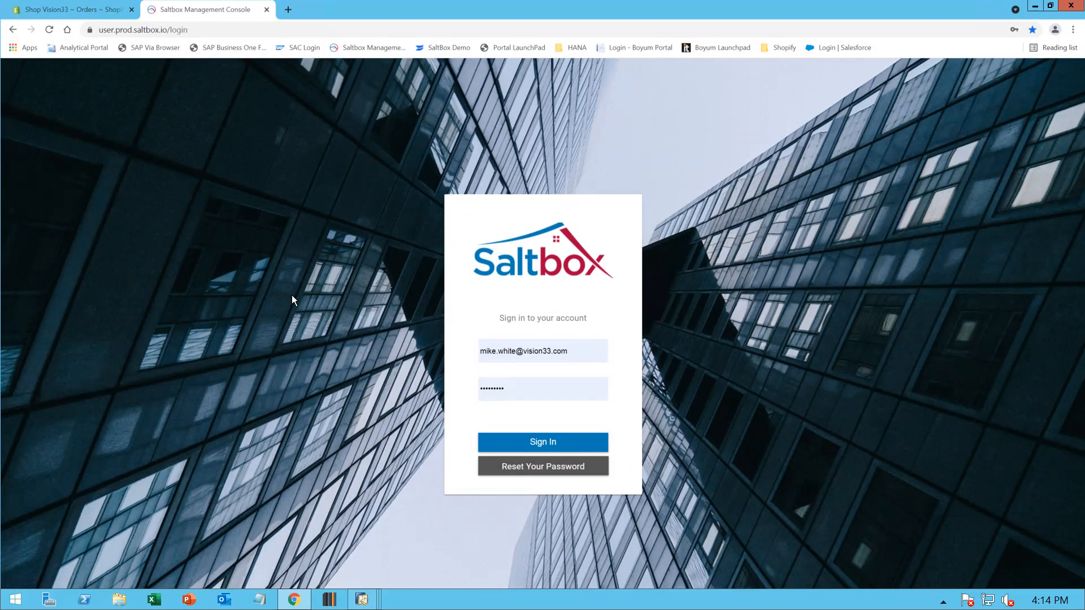
Sign in to the Saltbox account and switch the integrations dashboard from Production to the Development environment
left_click(548, 445)
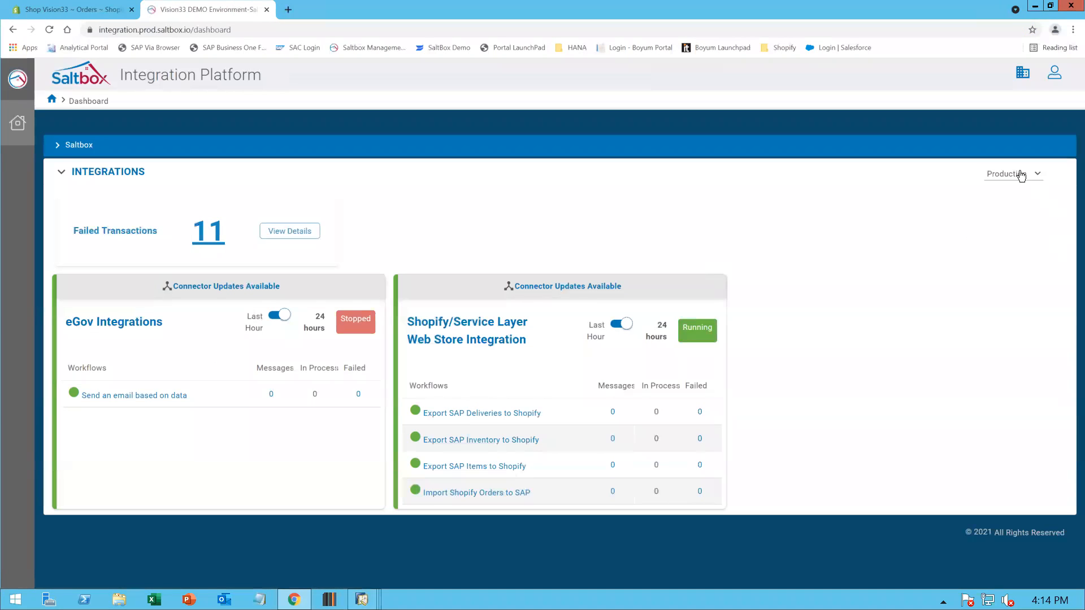
left_click(1022, 176)
left_click(1014, 220)
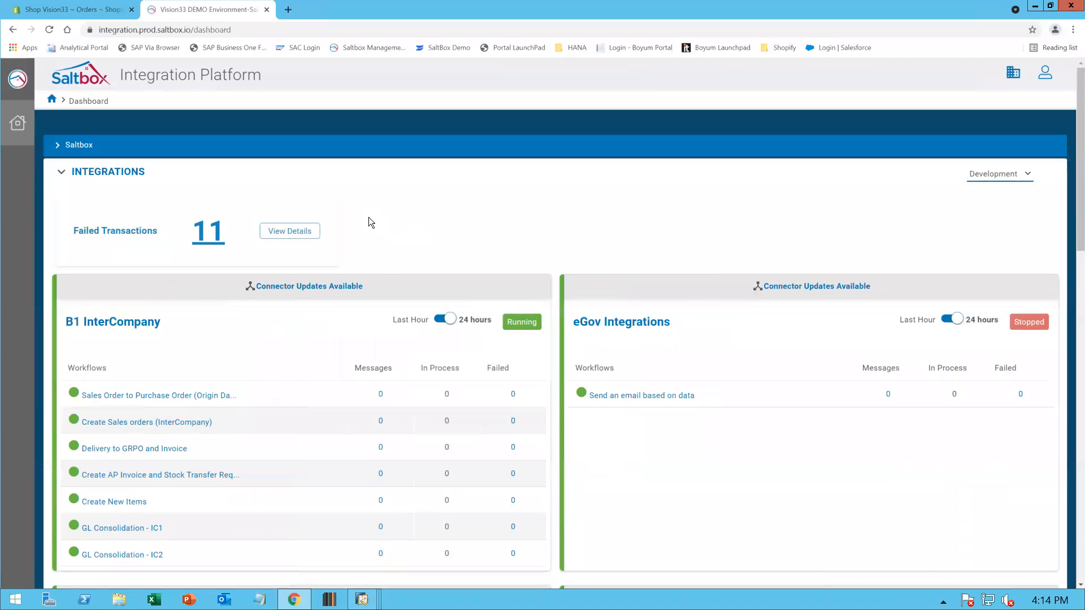
Open the Create New Items workflow of the B1 InterCompany integration
scroll(371, 218, "down", 3)
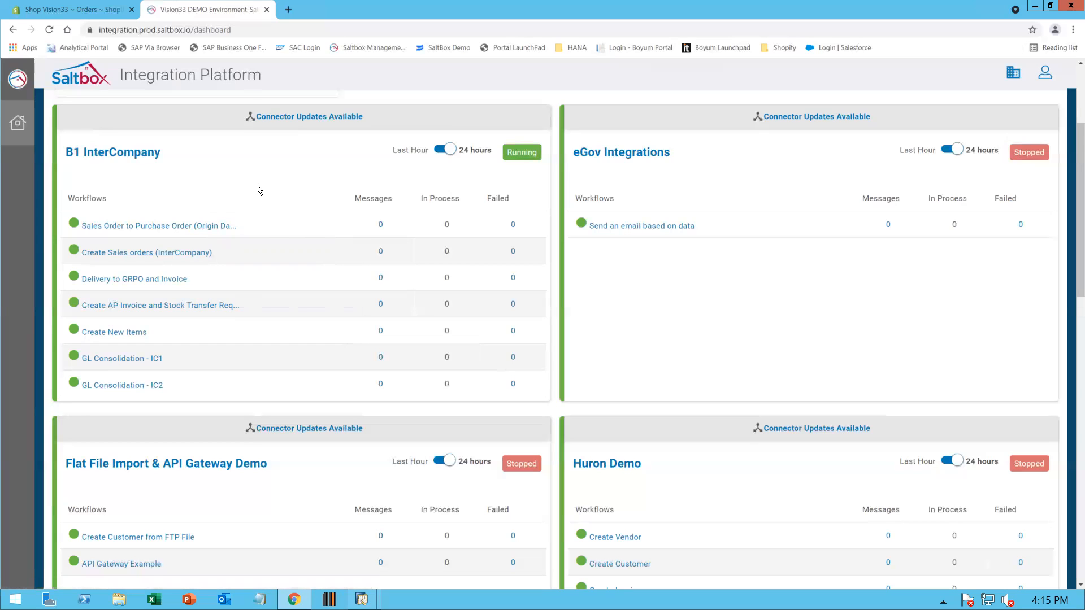
left_click(115, 338)
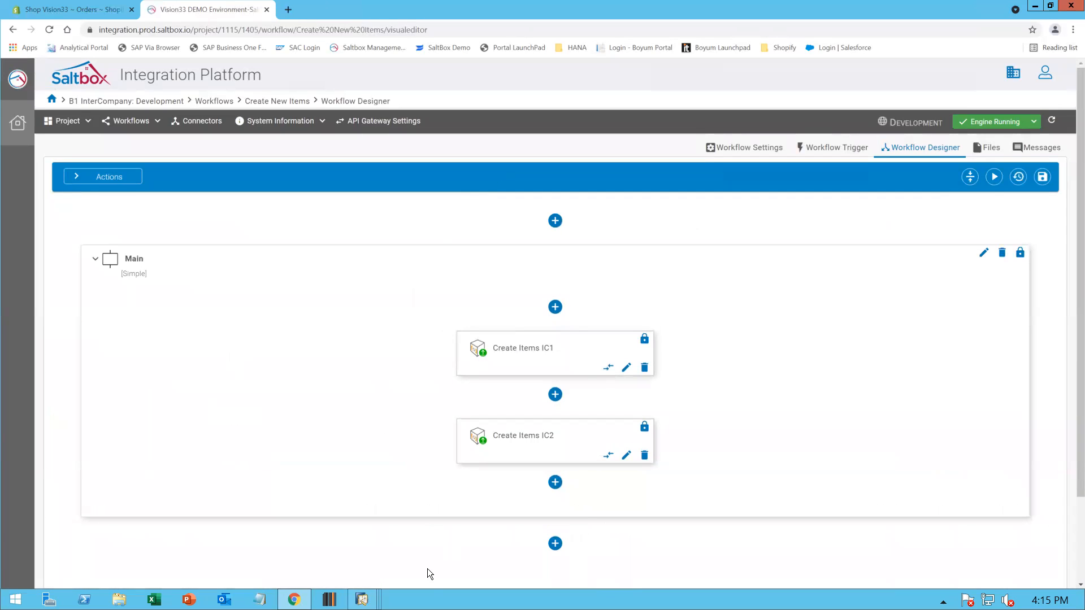
Switch to the SAP Business One window and view the Choose Company list, then cancel the dialog
left_click(362, 599)
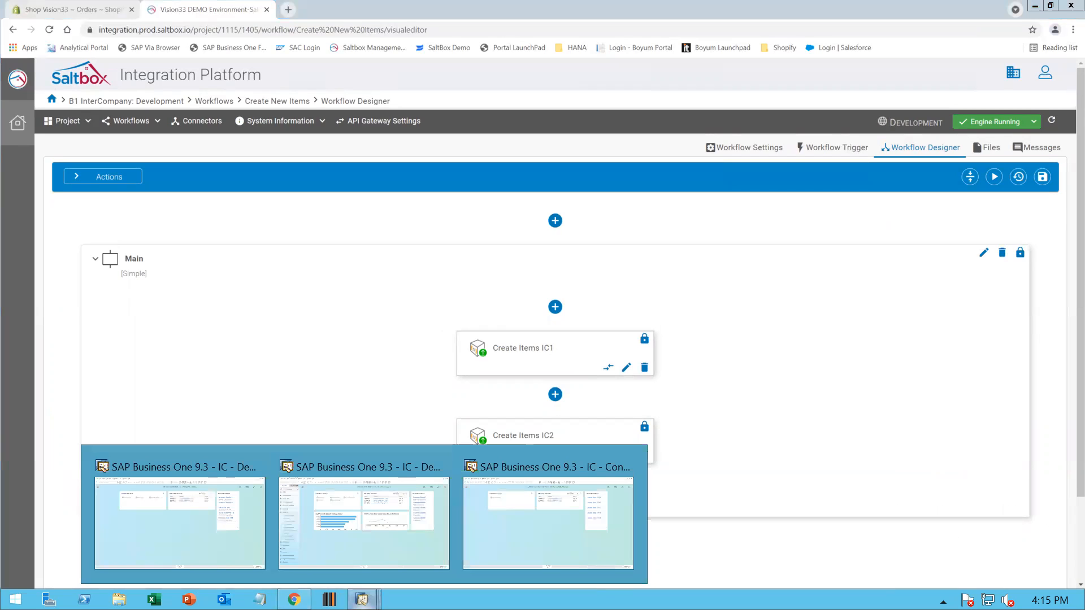
left_click(366, 559)
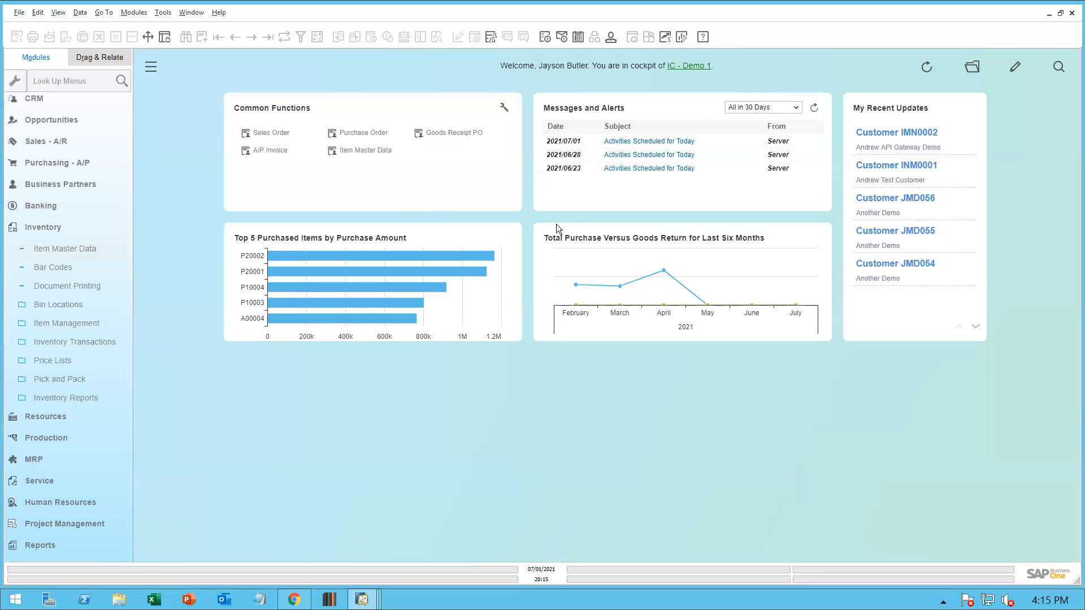
left_click(692, 67)
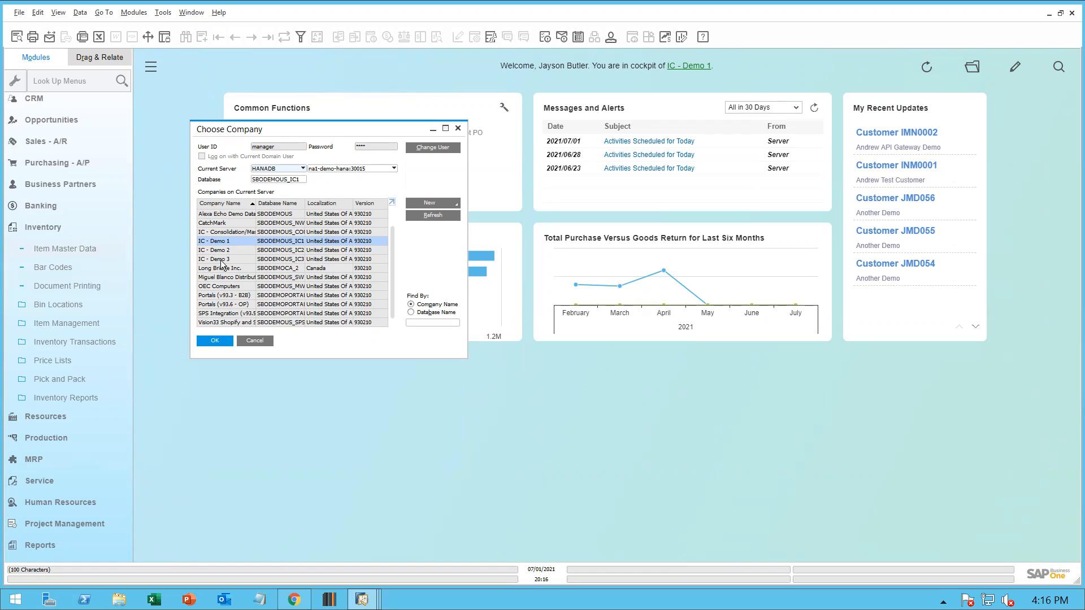
left_click(255, 341)
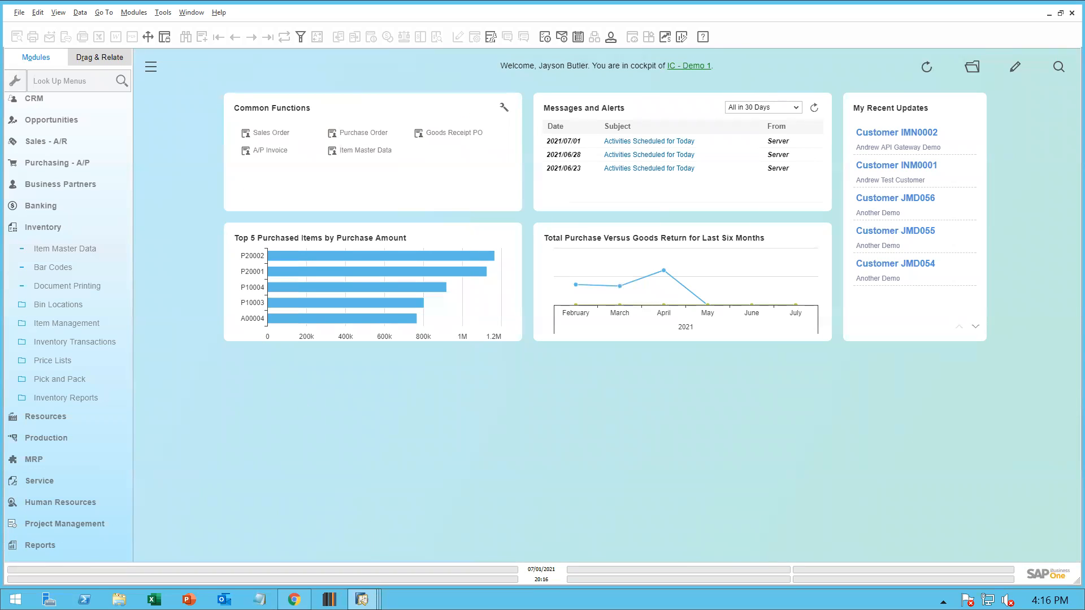
Switch to the SAP Business One window logged into IC - Consolidation/Master
mouse_move(362, 599)
left_click(548, 536)
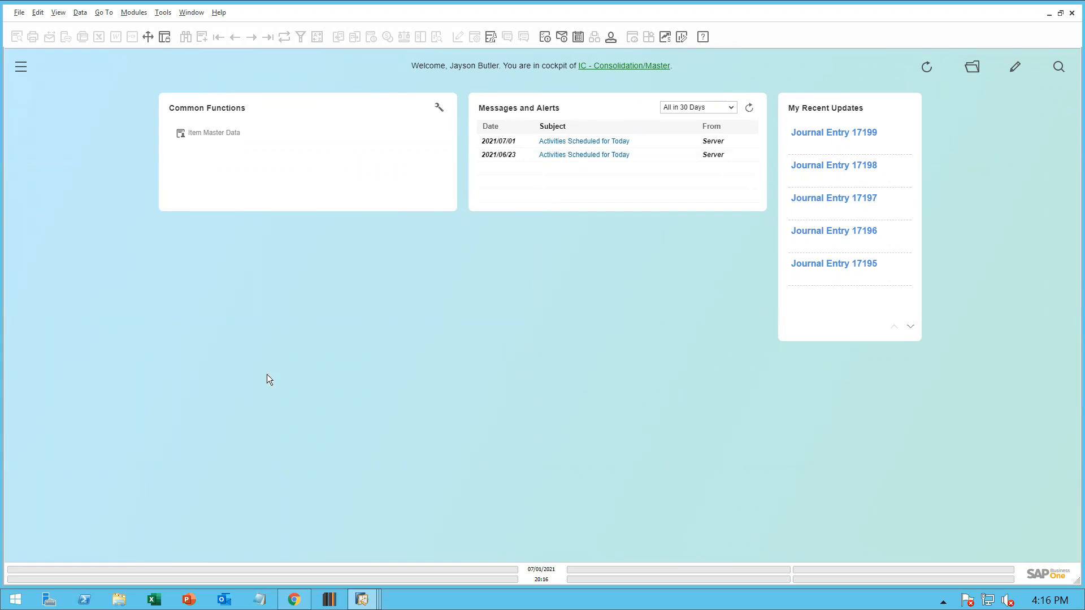
Return to the browser workflow and open its Workflow Settings with Notification Settings expanded
left_click(293, 599)
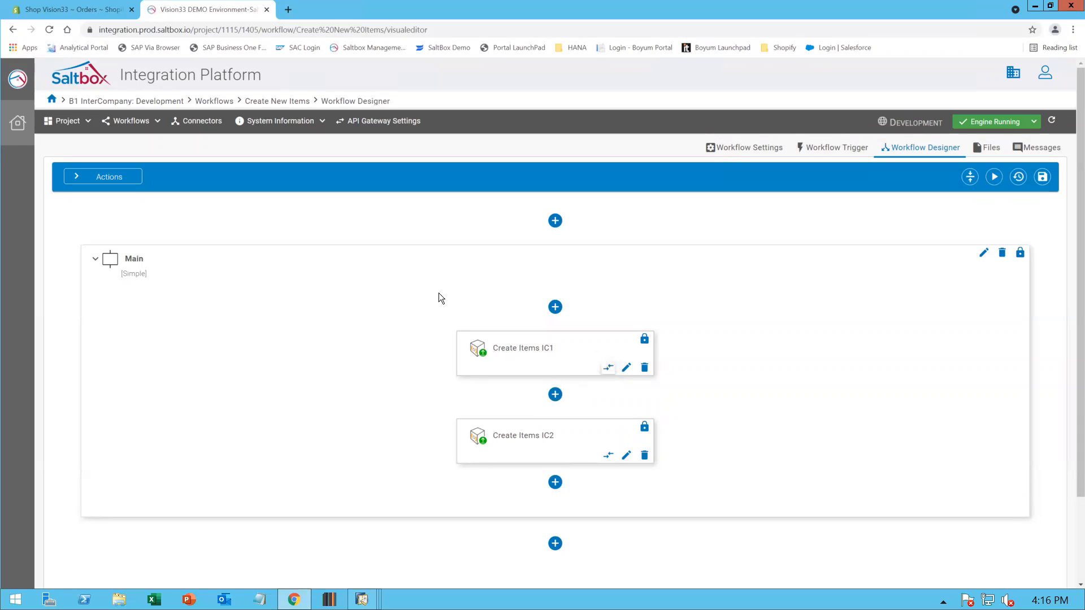
left_click(744, 151)
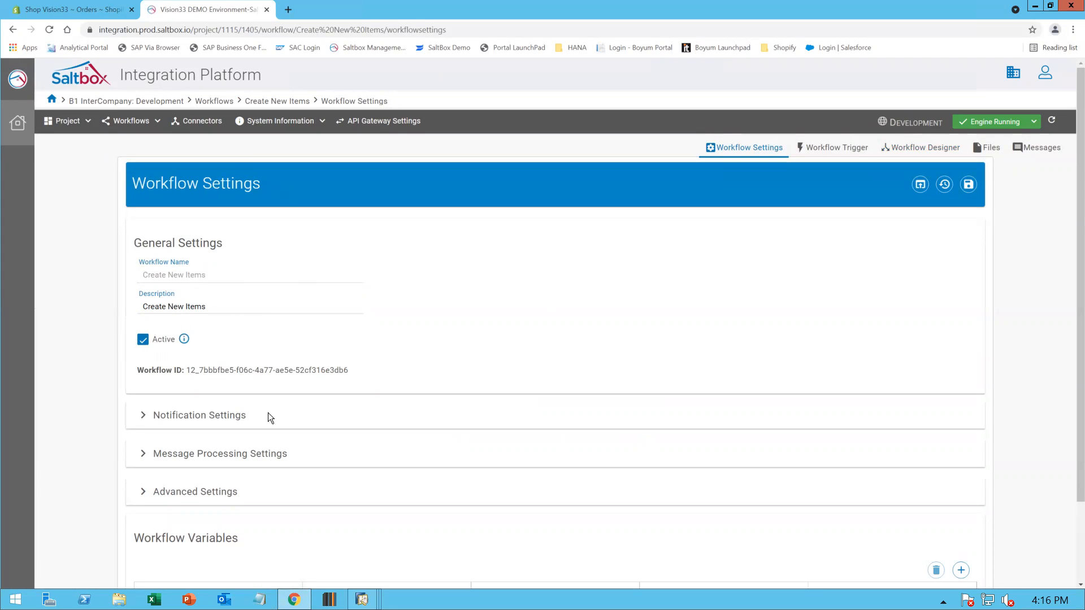
left_click(141, 417)
Expand Message Processing Settings and review the retention, retry, concurrency and logging options
scroll(142, 414, "down", 2)
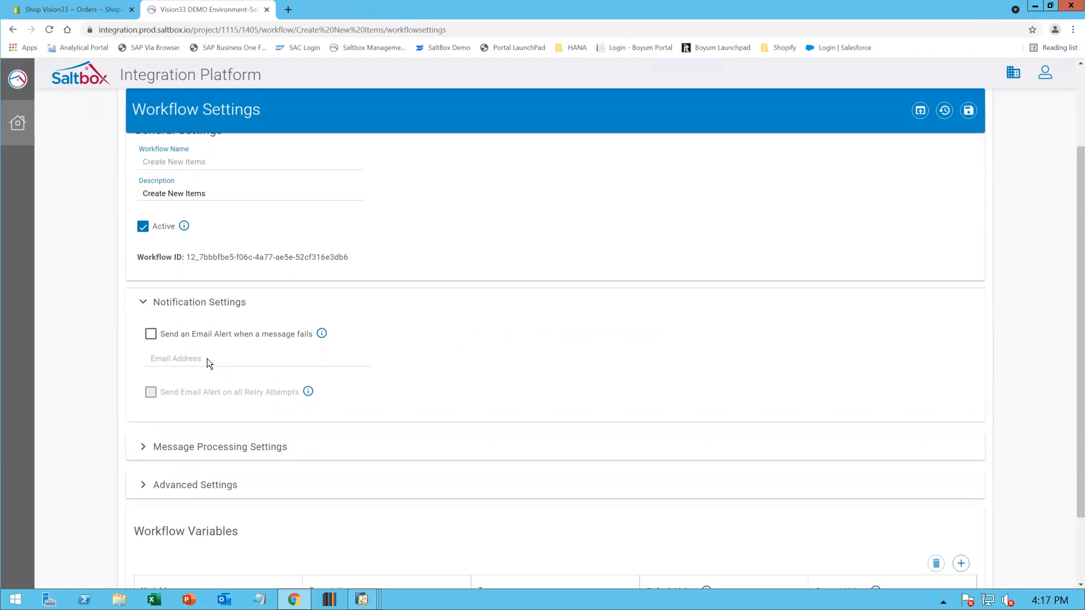
scroll(207, 358, "down", 2)
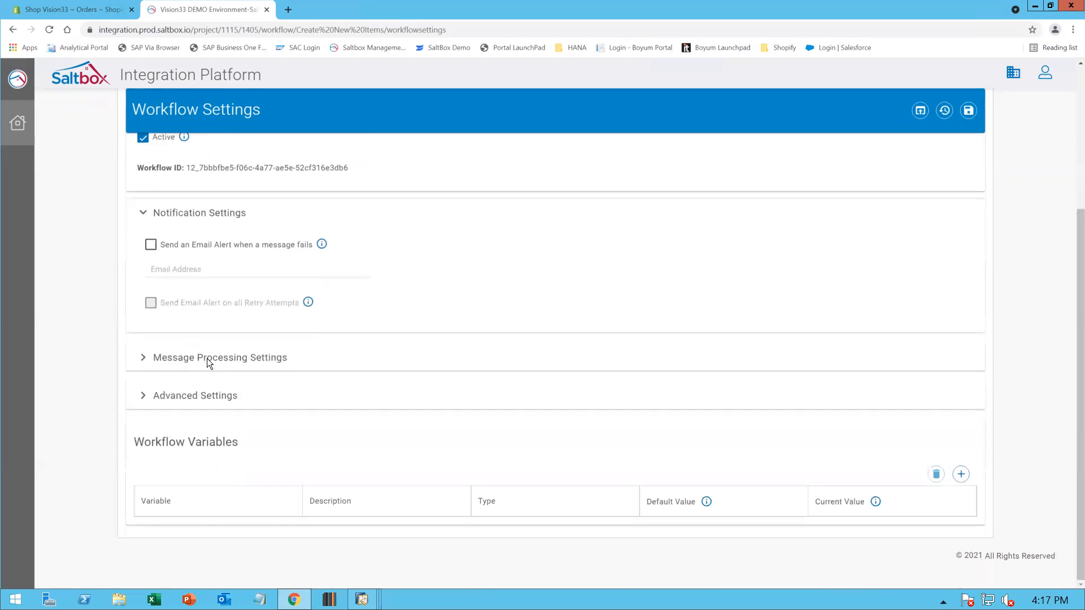
left_click(145, 361)
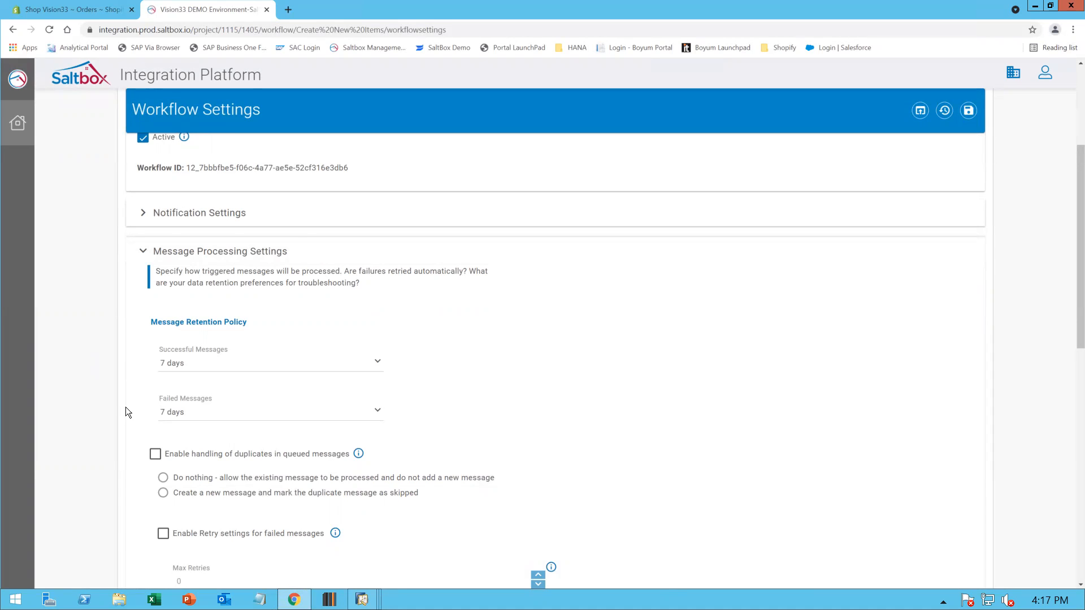
scroll(121, 406, "down", 4)
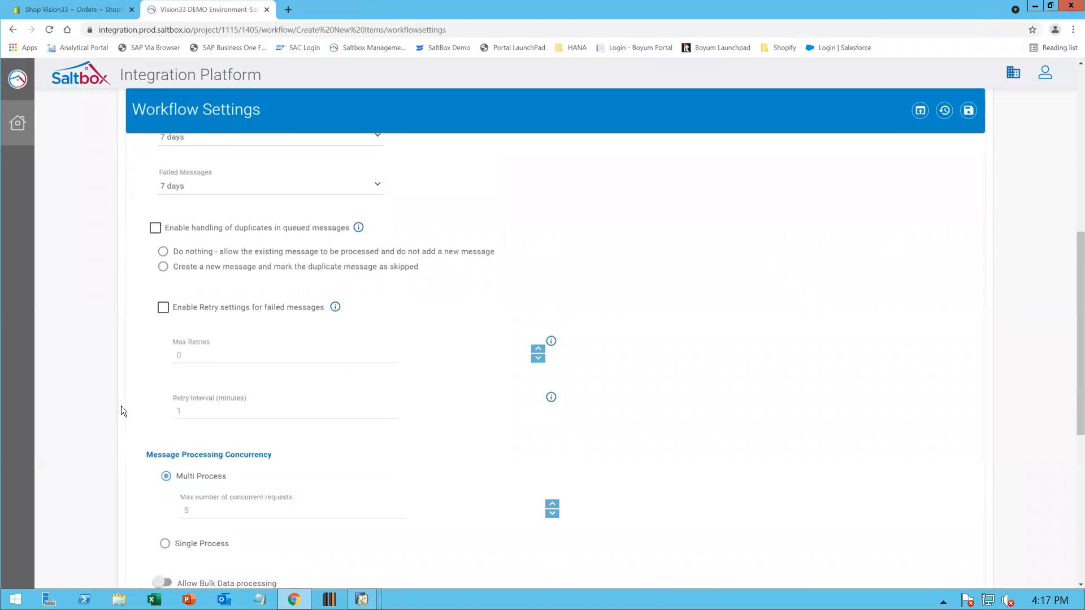
scroll(121, 411, "down", 1)
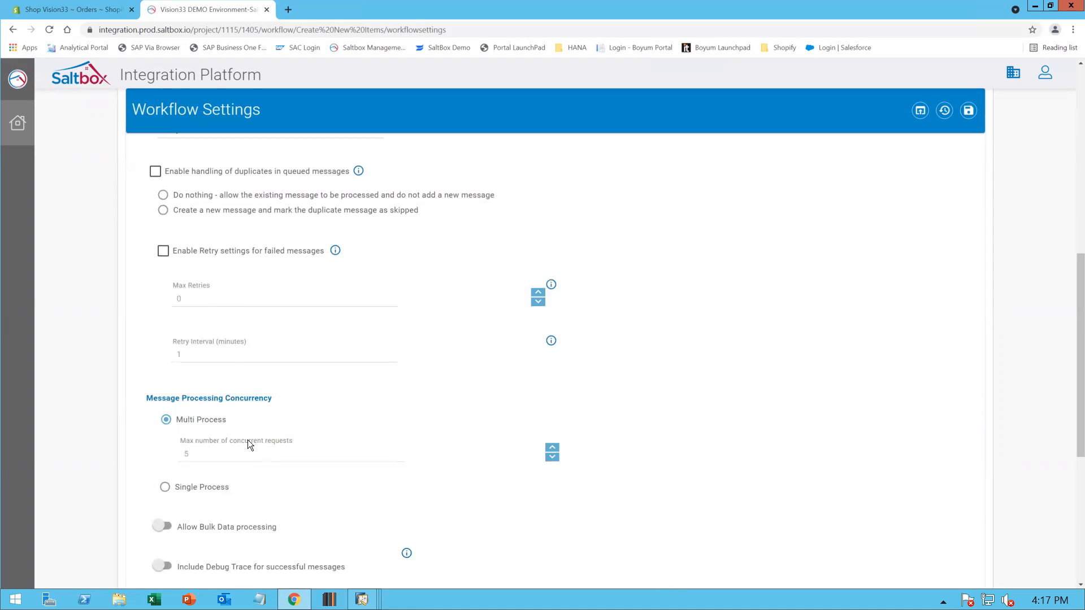
scroll(247, 440, "down", 3)
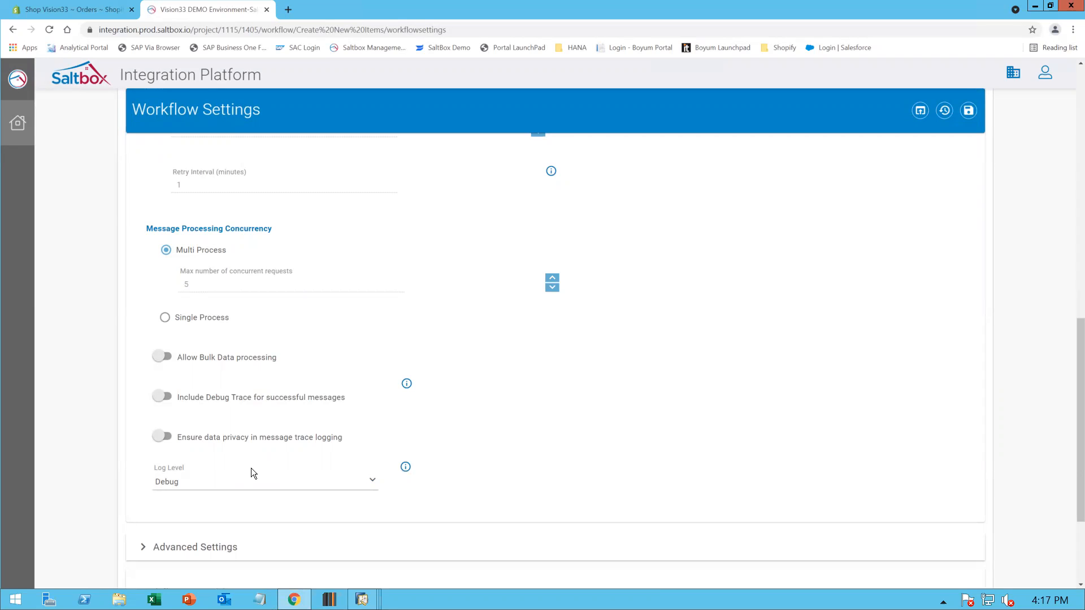
Expand Advanced Settings to view the API Gateway access options
left_click(144, 548)
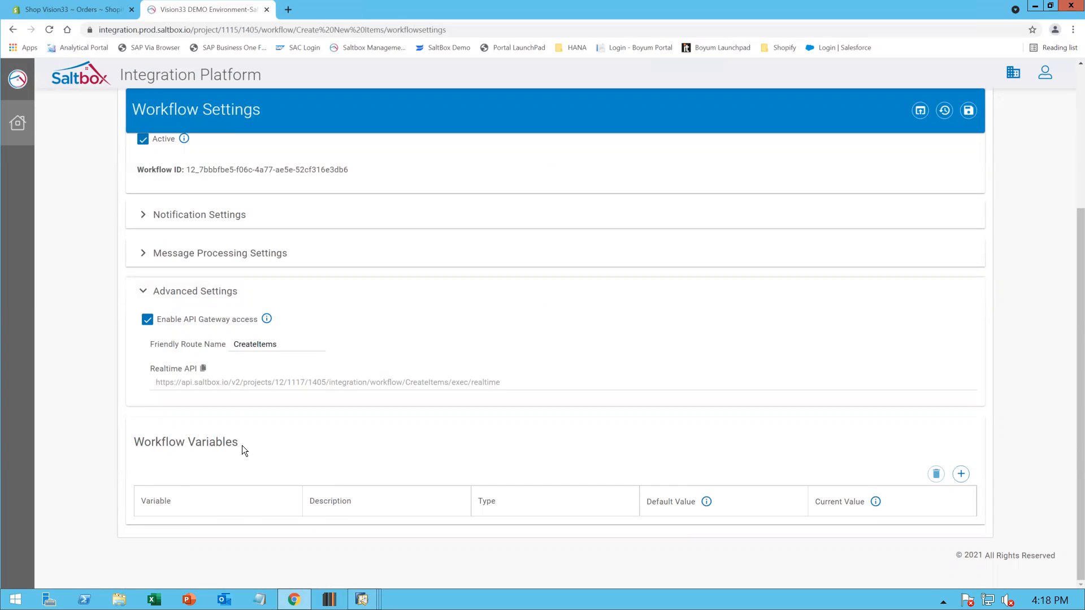
scroll(242, 445, "up", 4)
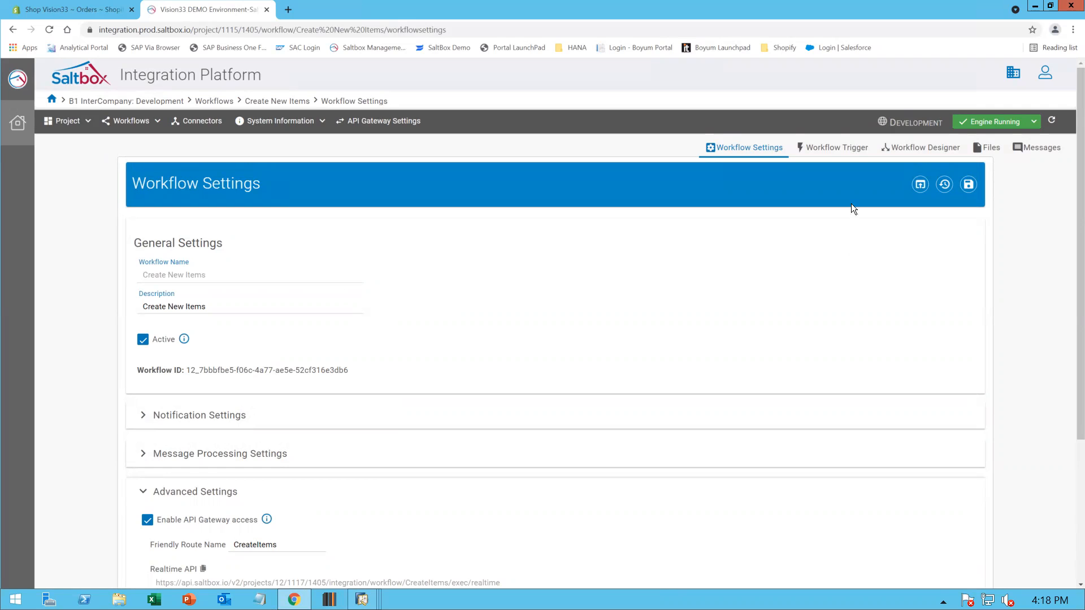
Open the Workflow Trigger page and review the connector, source and query settings
left_click(826, 152)
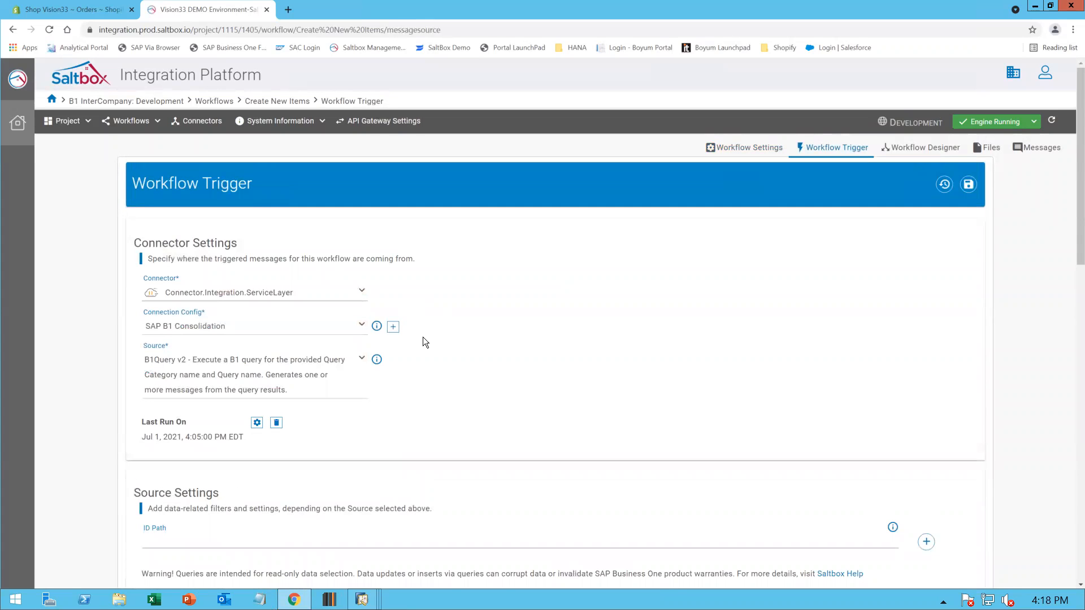
scroll(423, 337, "down", 10)
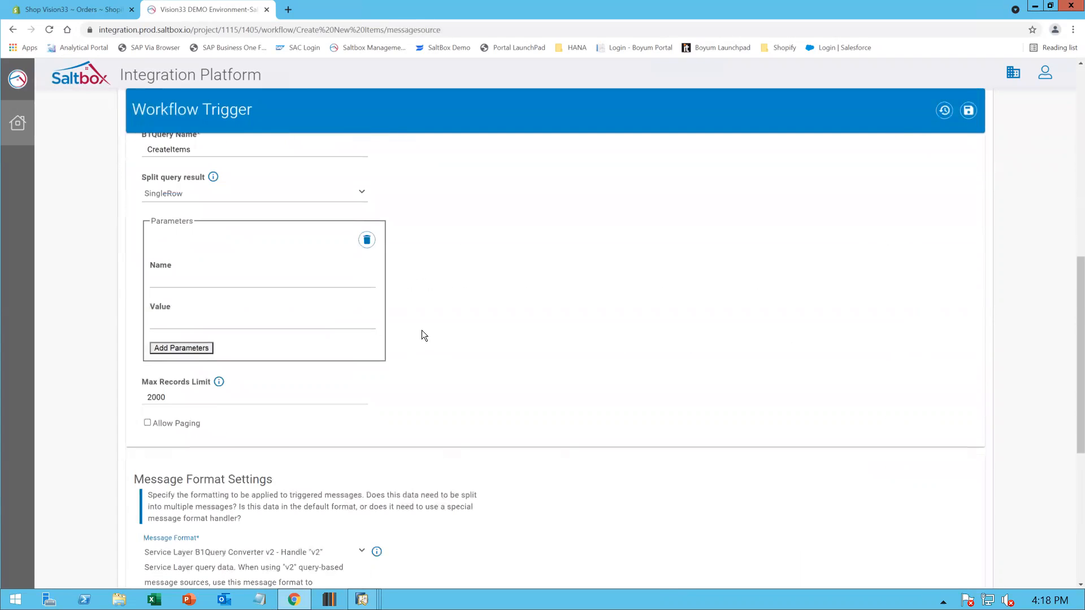
scroll(422, 330, "down", 6)
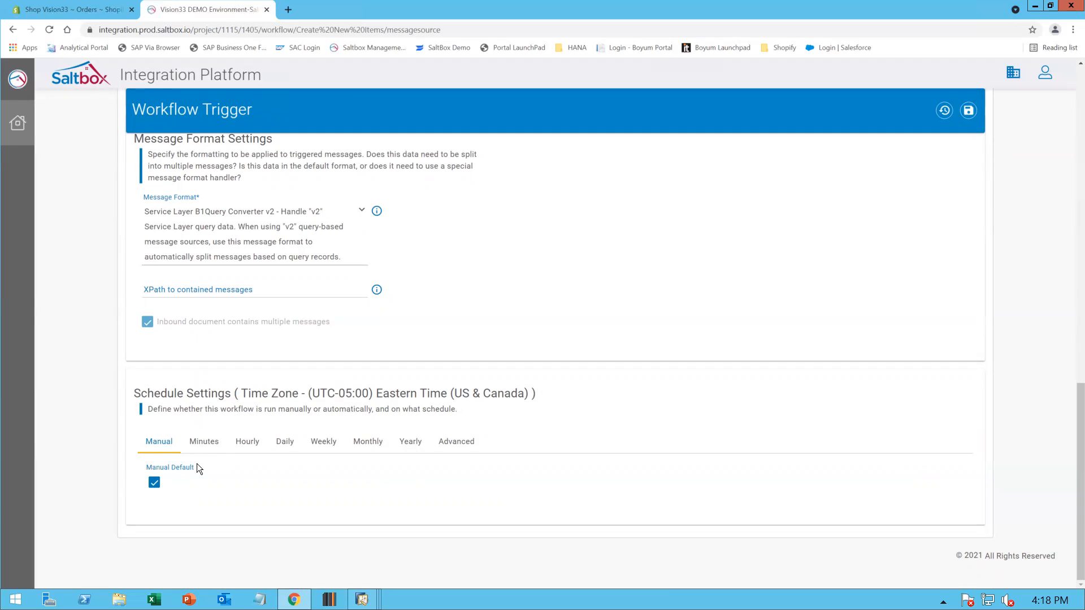
Preview the Minutes, Hourly and Daily schedule options, return the schedule to Manual, and dismiss the warning
left_click(211, 445)
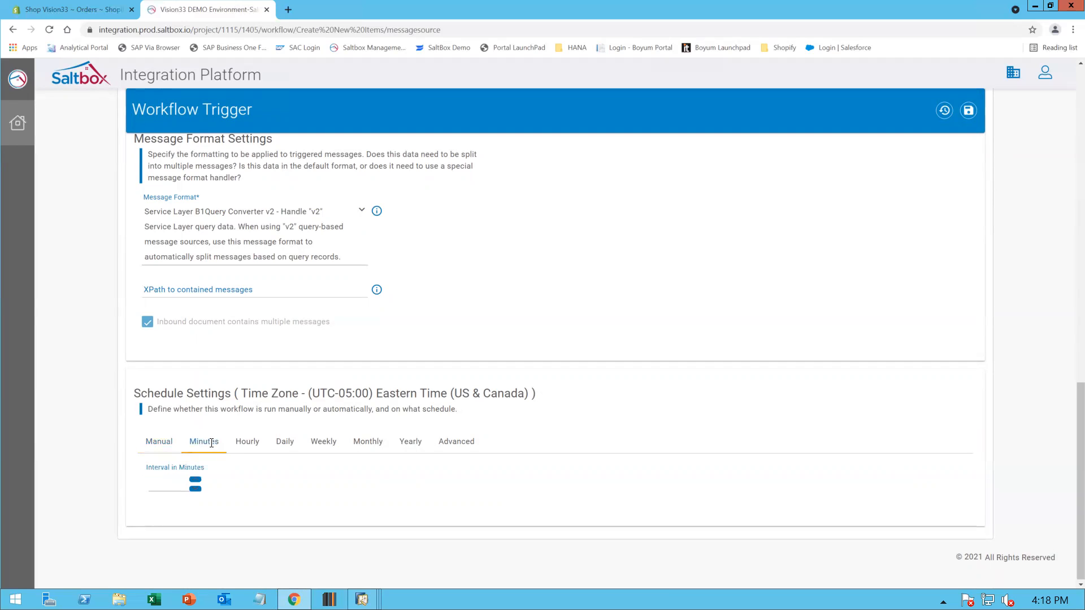
left_click(177, 484)
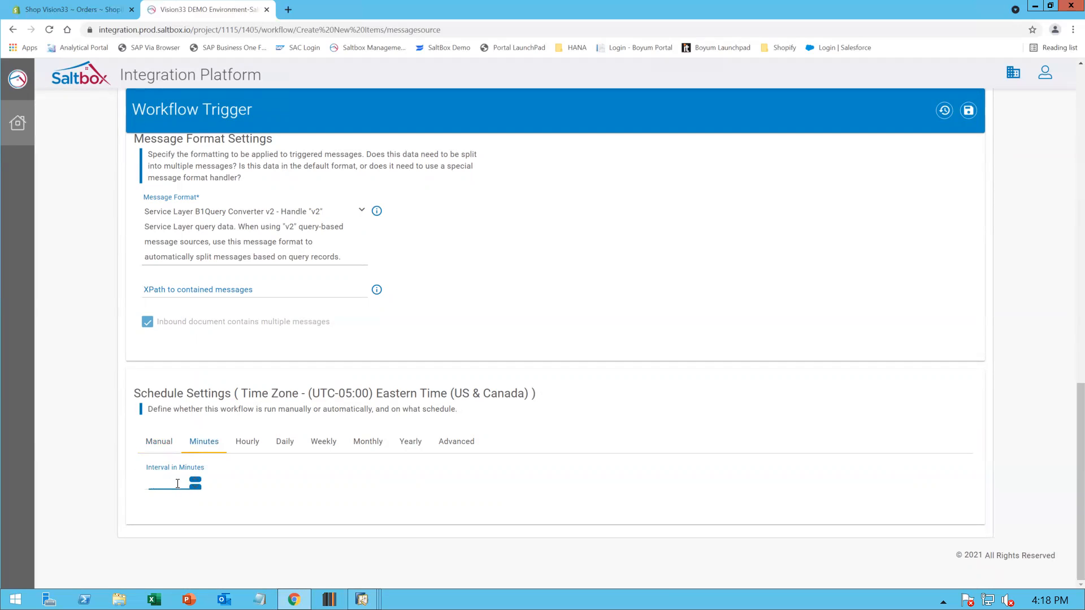
left_click(242, 439)
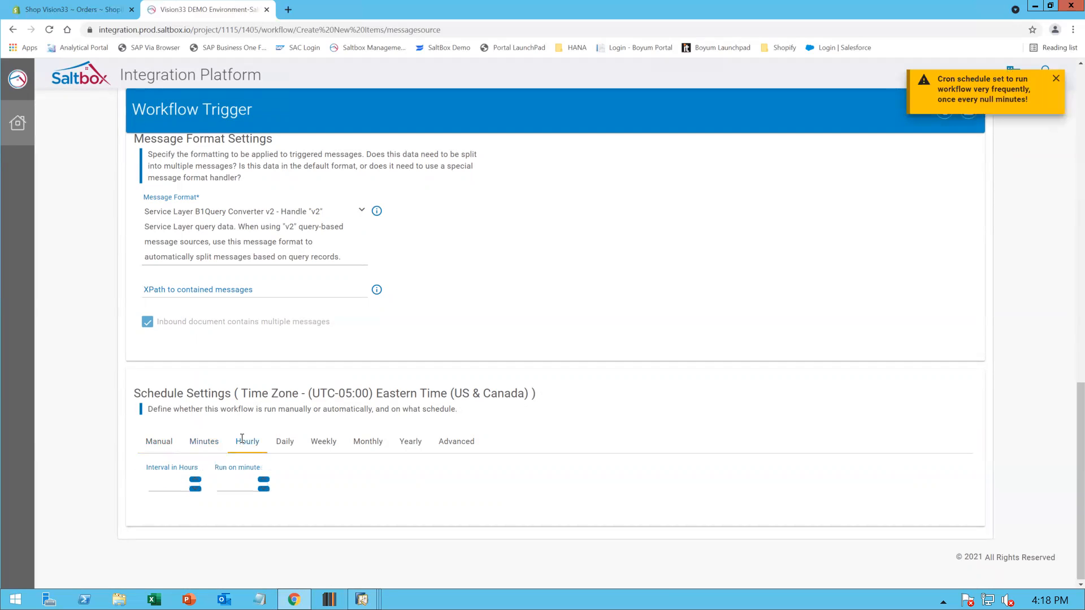
left_click(158, 443)
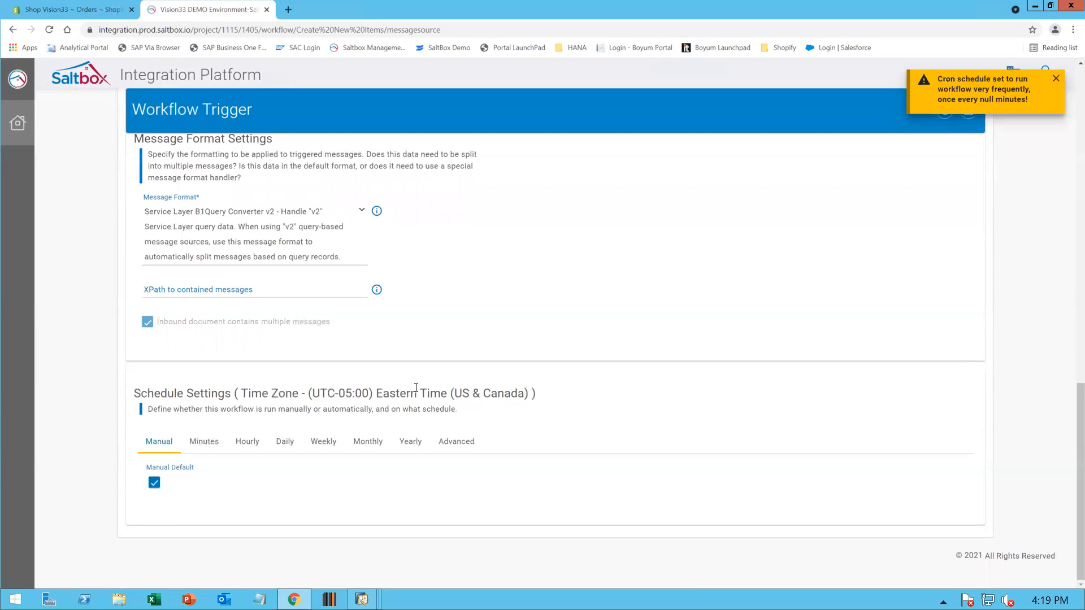
left_click(204, 444)
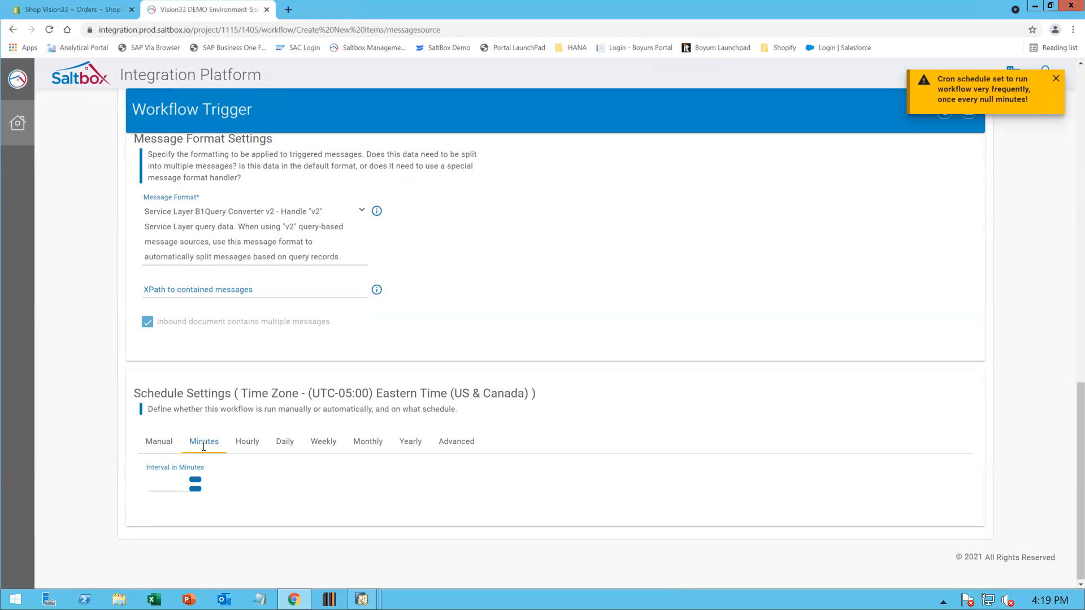
left_click(285, 443)
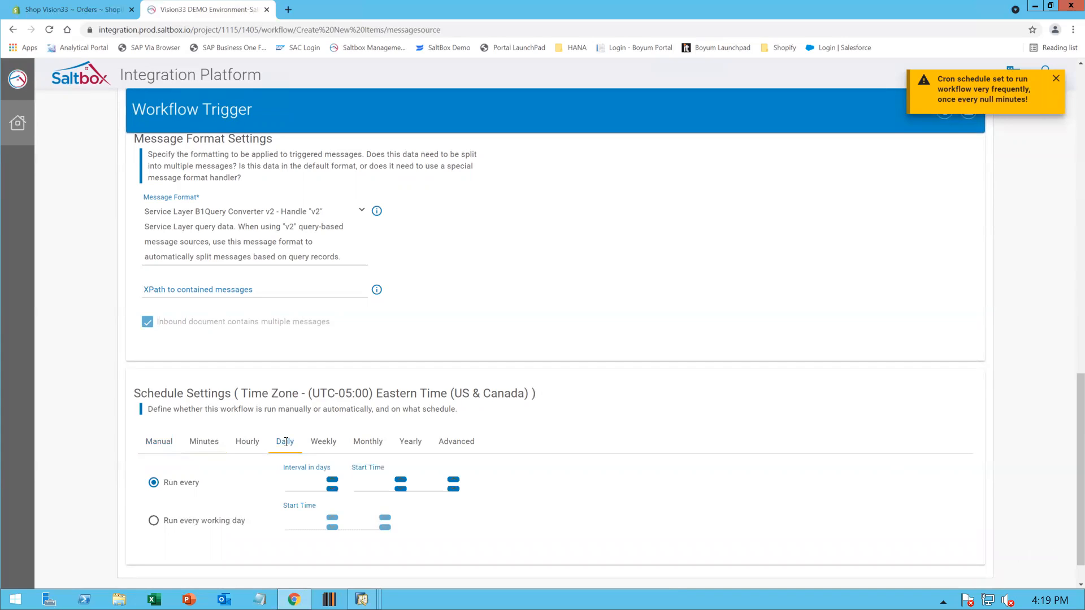
left_click(158, 442)
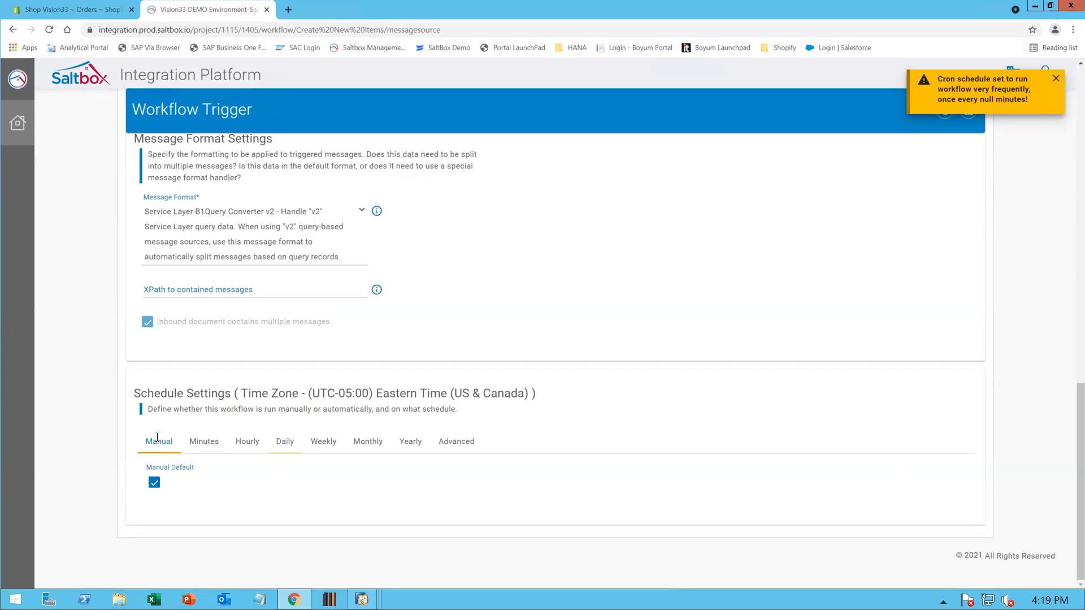
left_click(1055, 80)
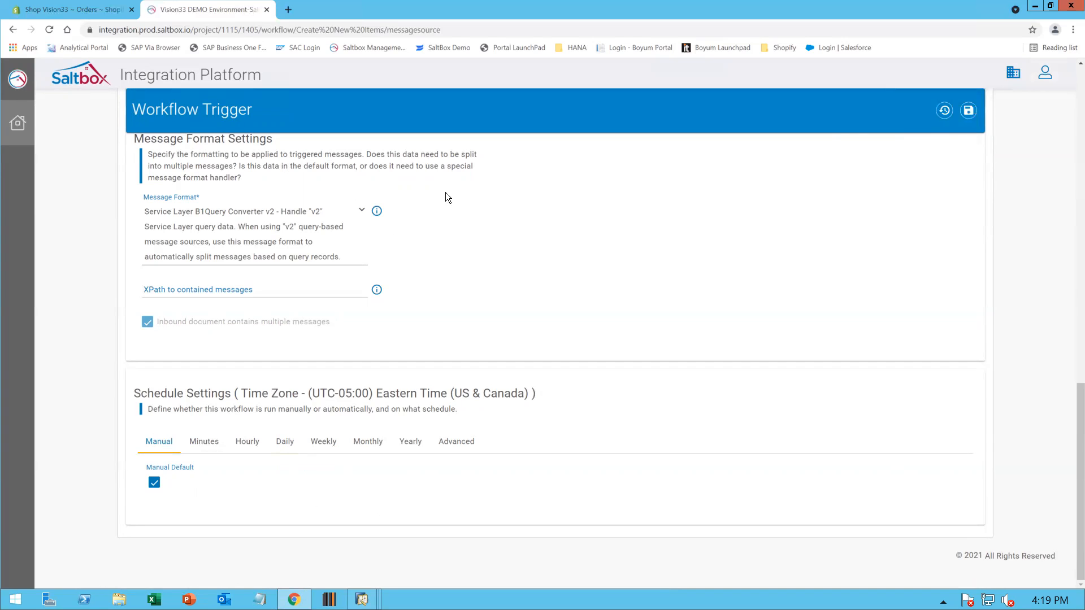
Go back to the Workflow Designer, continuing without saving the trigger changes
scroll(411, 280, "up", 10)
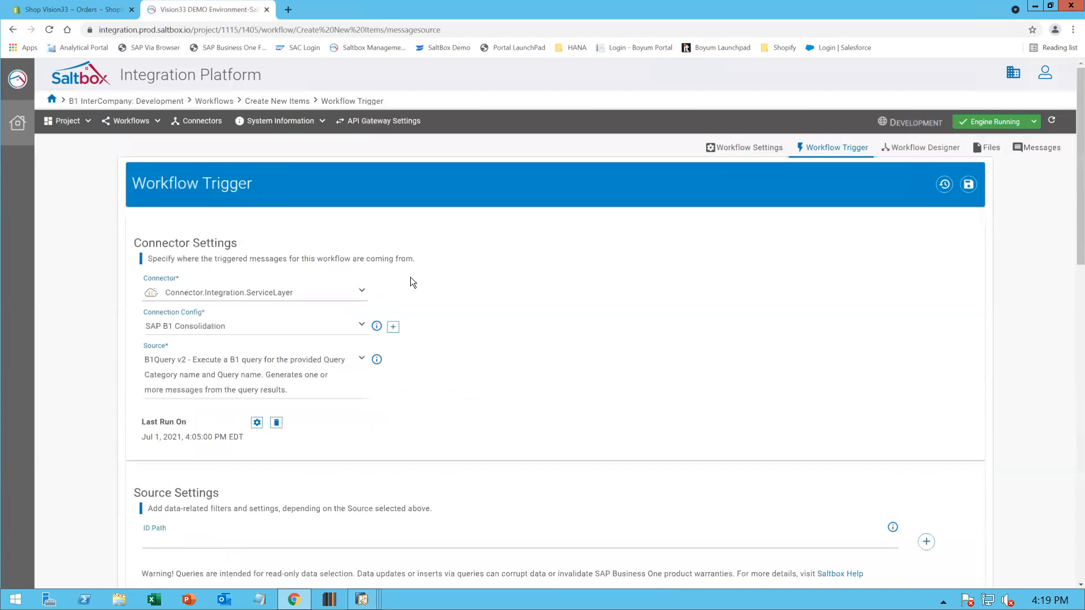
left_click(921, 148)
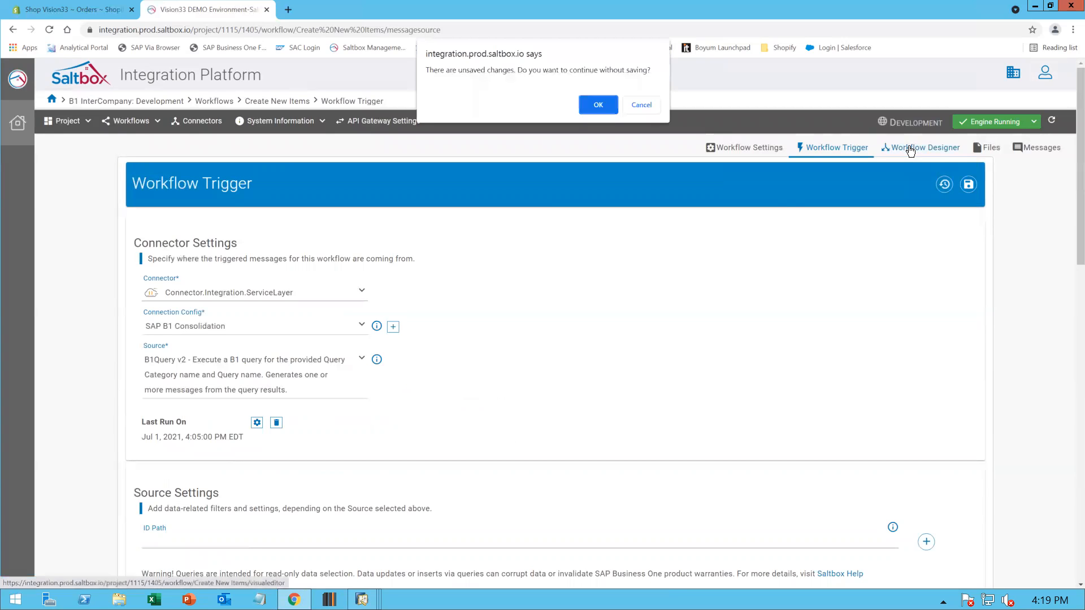
left_click(600, 105)
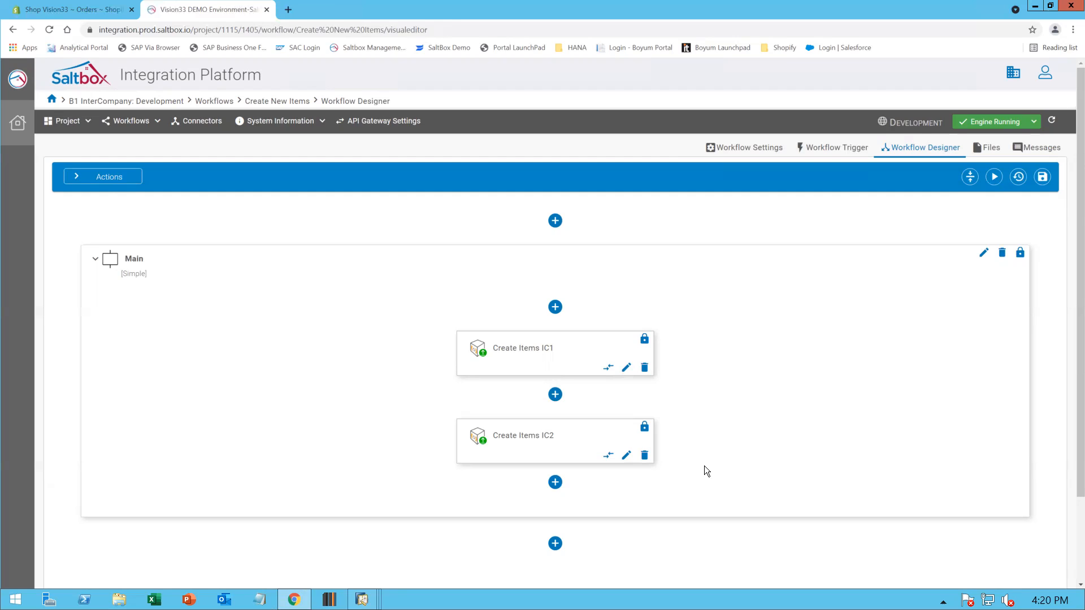
Open the data mapper for the Create Items IC1 step and show only the mapped target fields
left_click(609, 369)
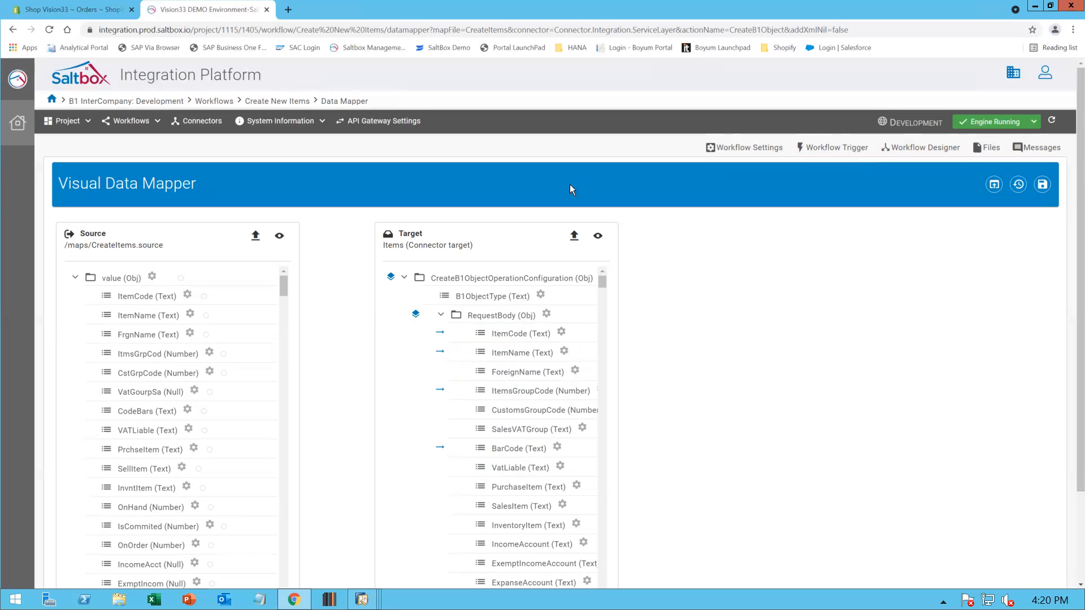
left_click(598, 238)
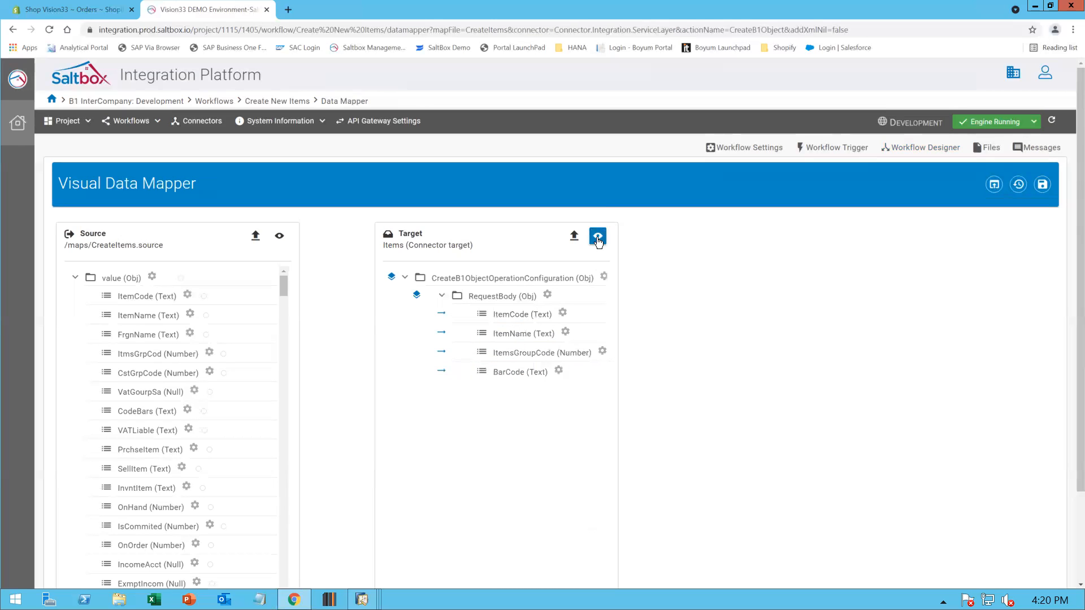
Inspect the map details of each mapped target field: ItemCode, ItemName, ItemsGroupCode and BarCode
left_click(520, 315)
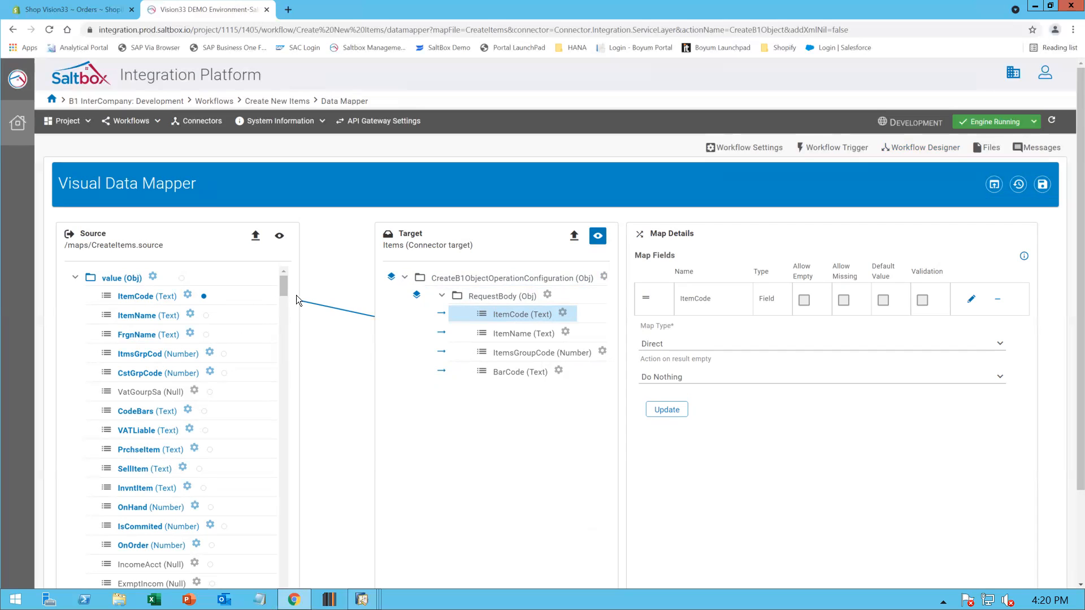
left_click(520, 335)
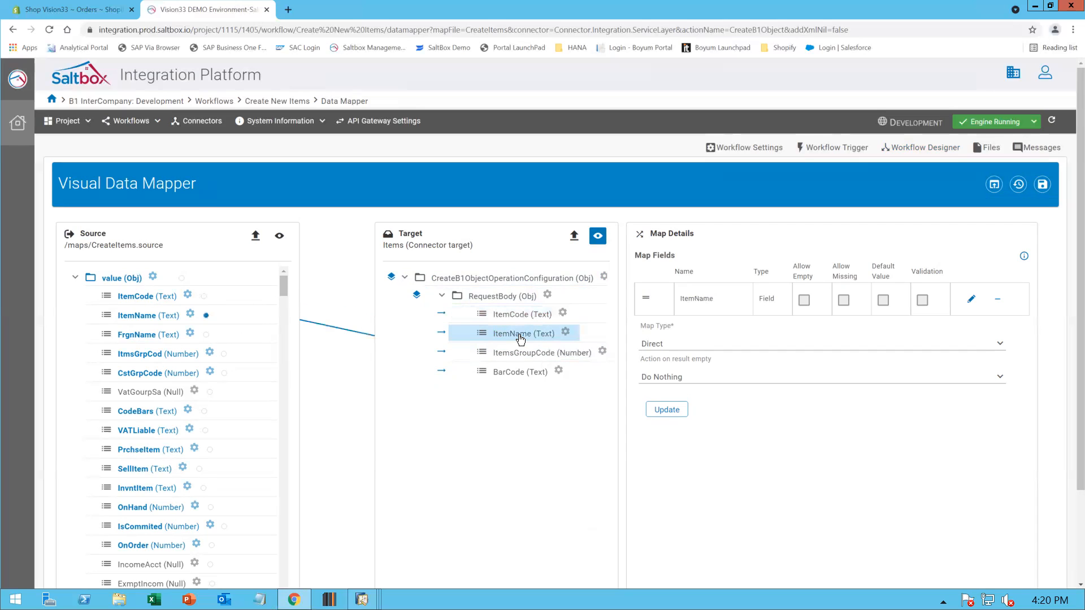
left_click(516, 354)
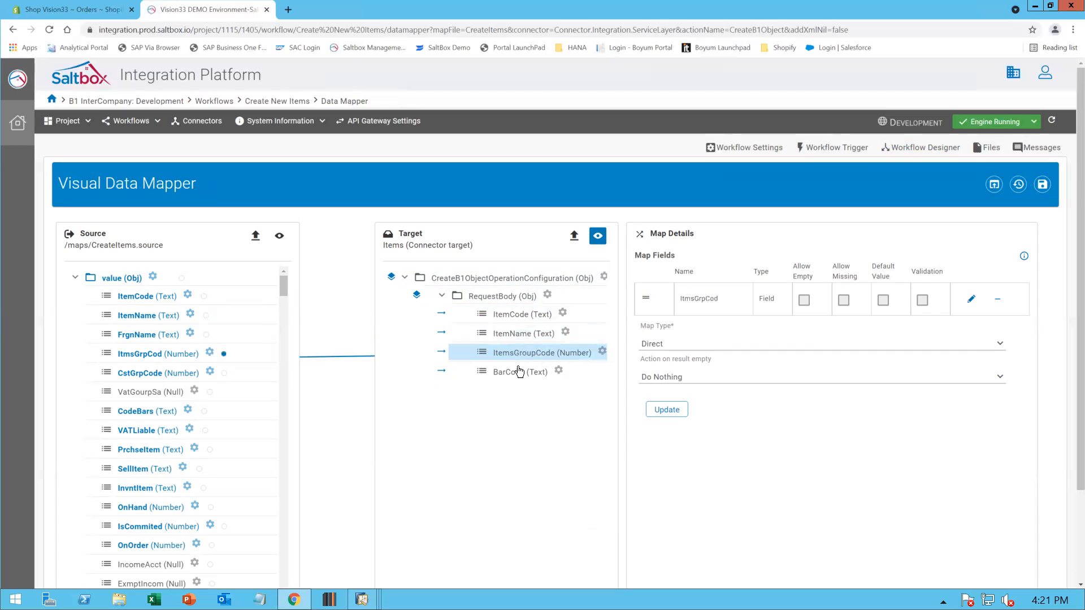
left_click(519, 372)
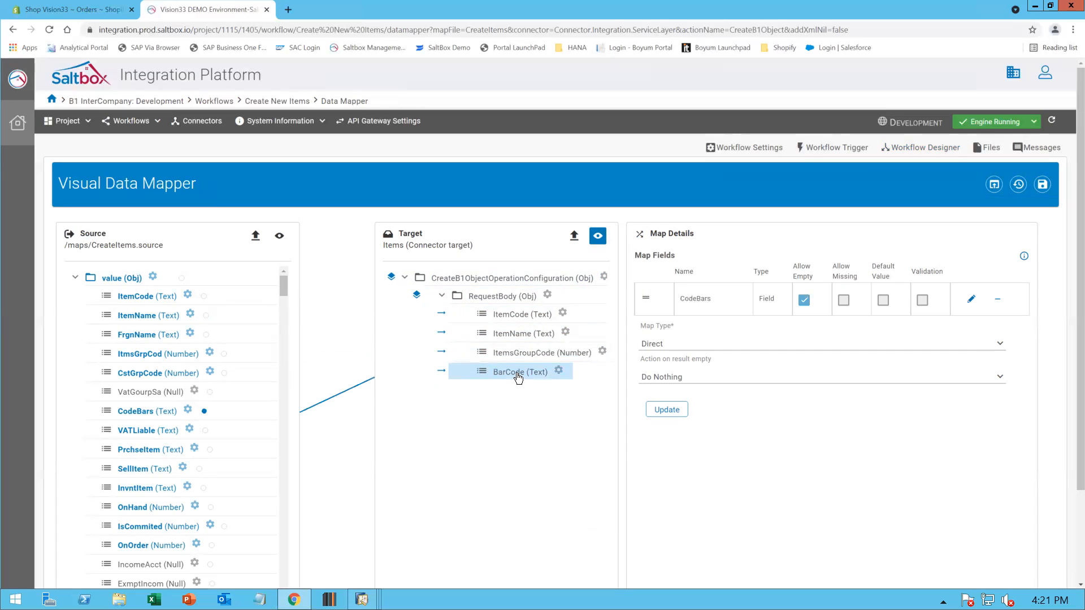
Show all target fields and try to map the FrgnName source field onto the ForeignName target field
left_click(598, 237)
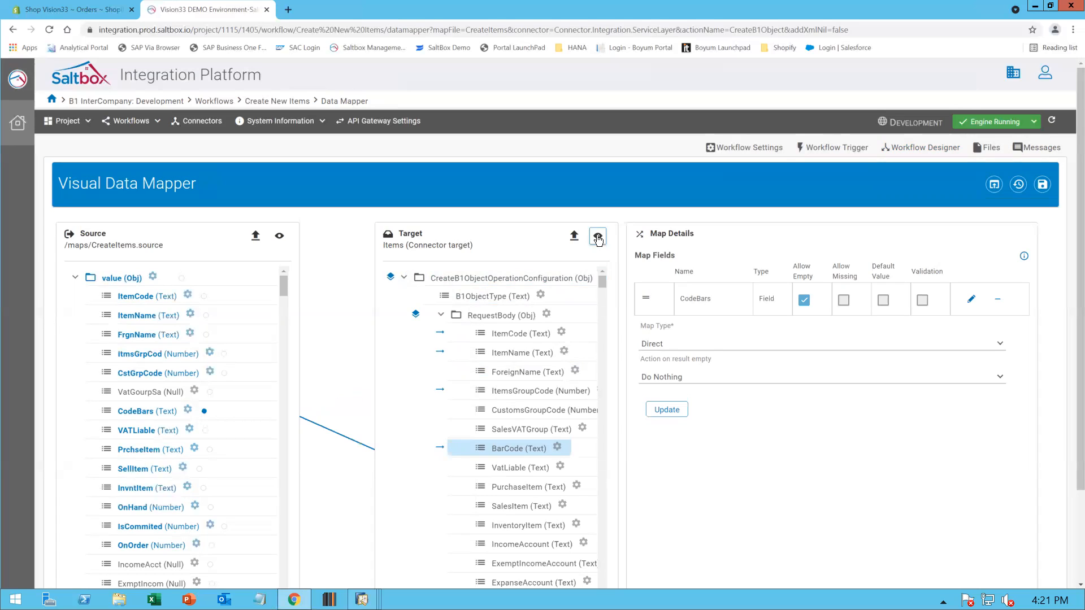
left_click(515, 373)
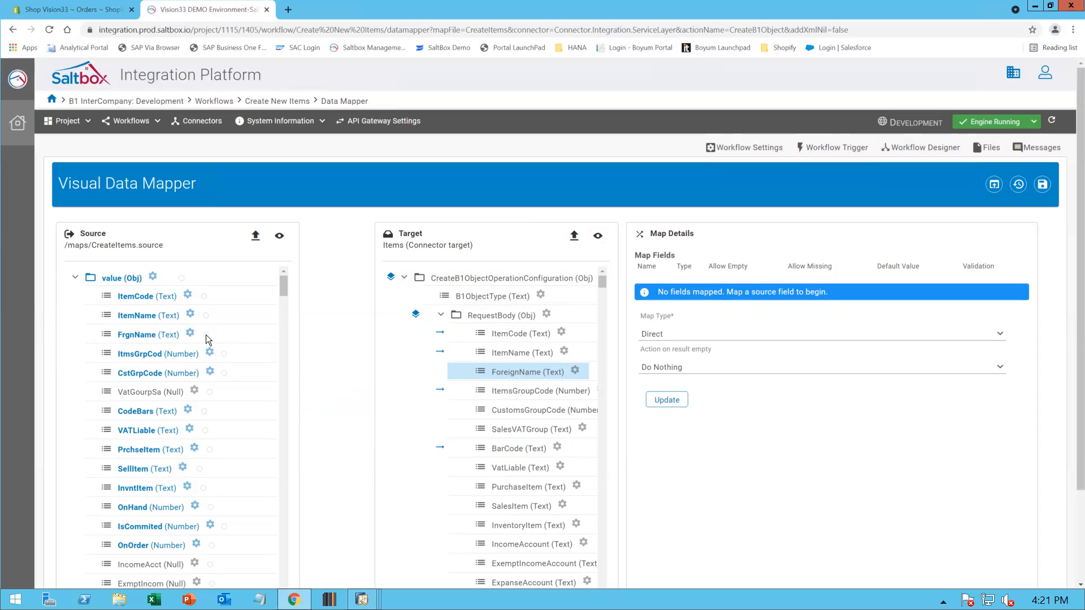
left_click_drag(165, 331, 512, 369)
left_click_drag(174, 334, 459, 370)
Select the ItemCode target mapping and update its Direct map details
left_click(528, 336)
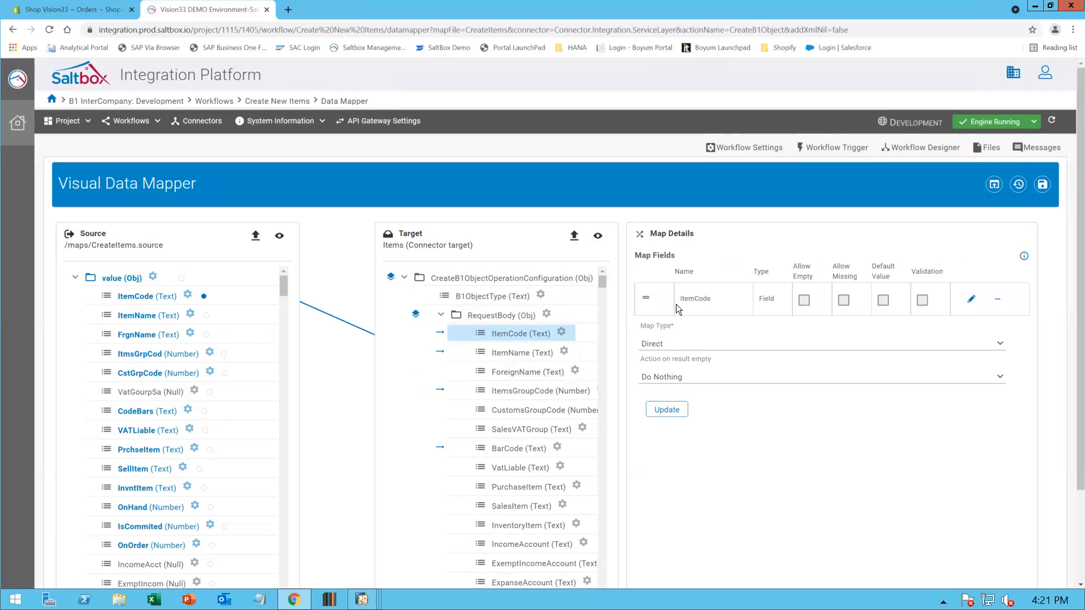
left_click(670, 409)
Open the workflow's files and view CreateItems.map, CreateItems.source, CreateItems.target and the CreateItems.xml sample
left_click(992, 151)
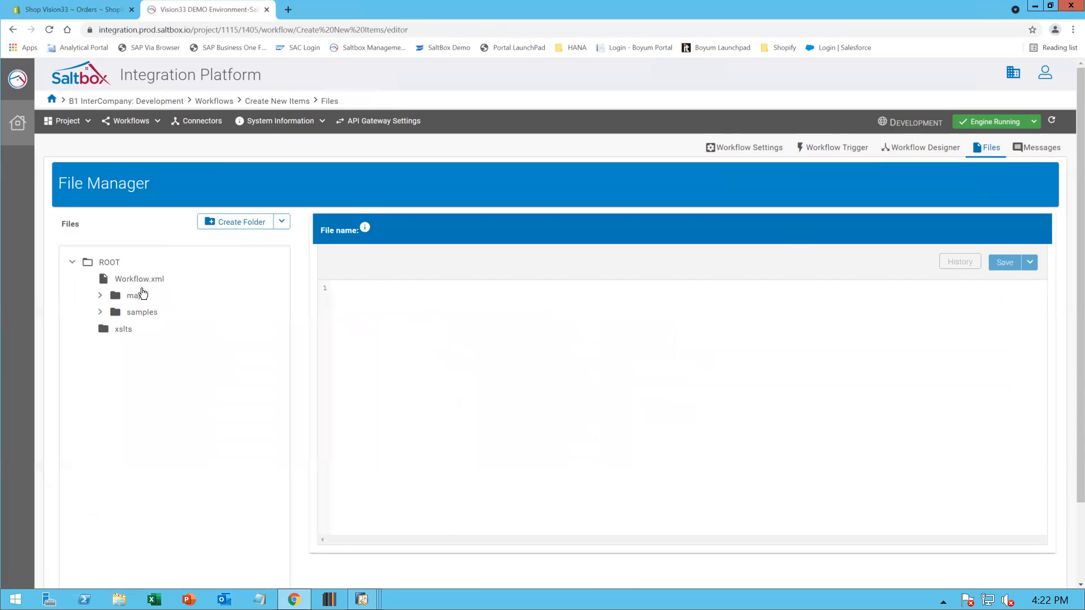
left_click(100, 295)
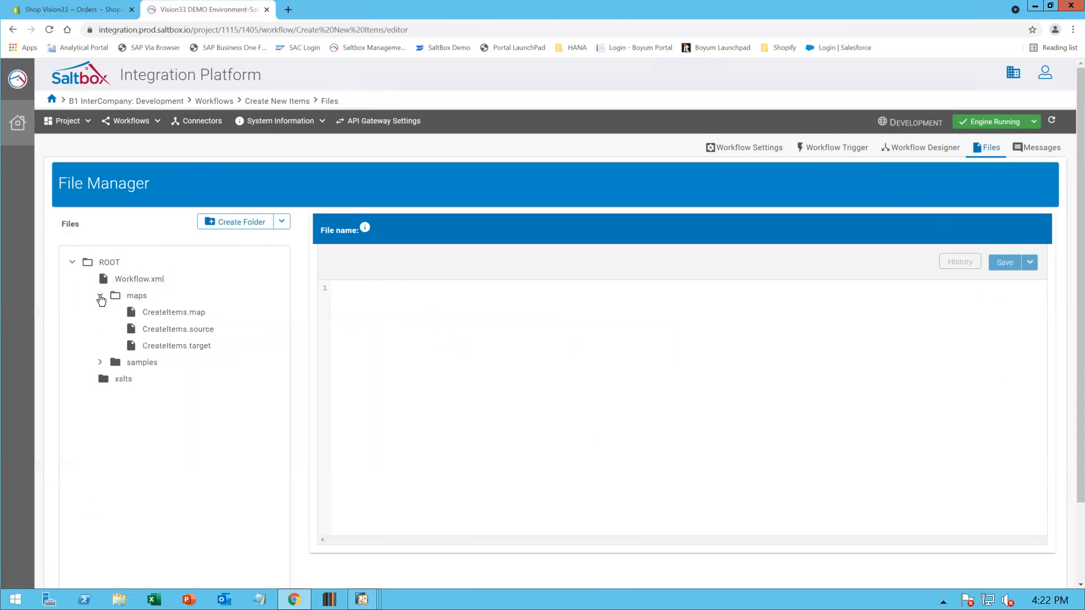
left_click(169, 315)
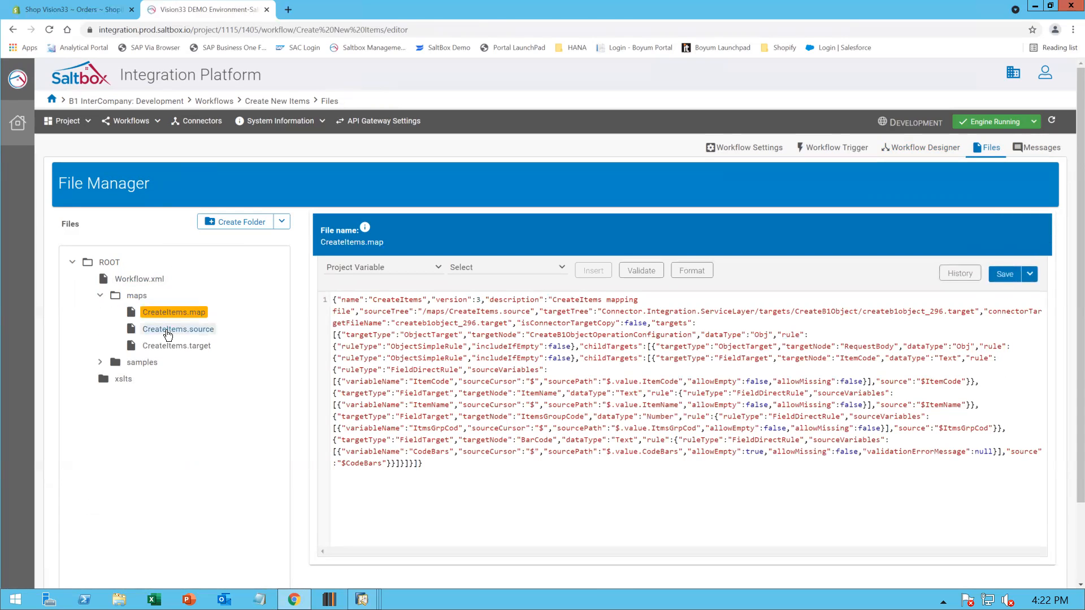
left_click(168, 333)
left_click(169, 347)
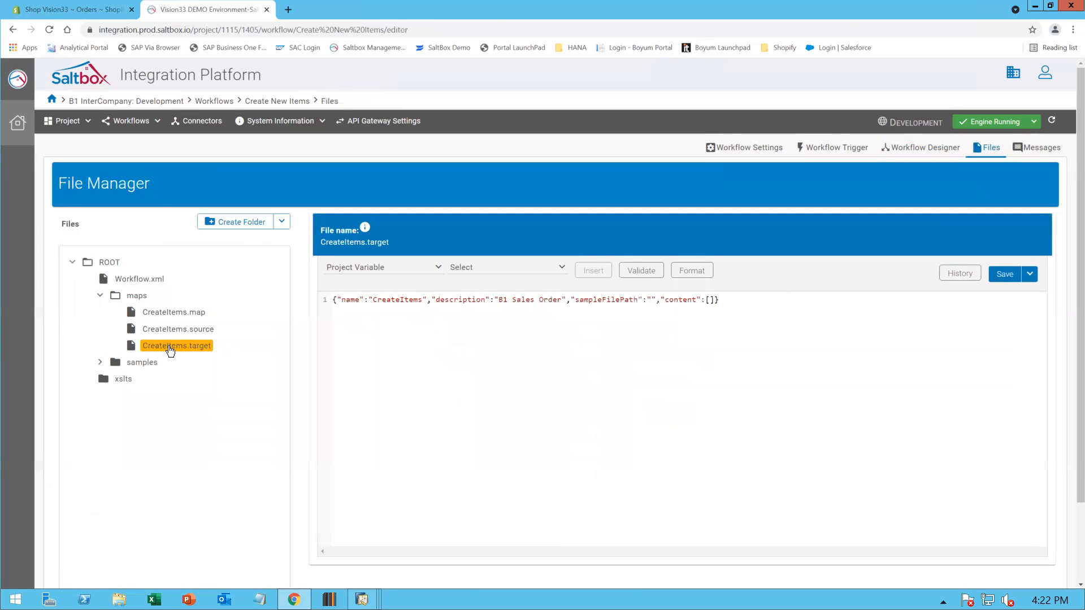
left_click(100, 363)
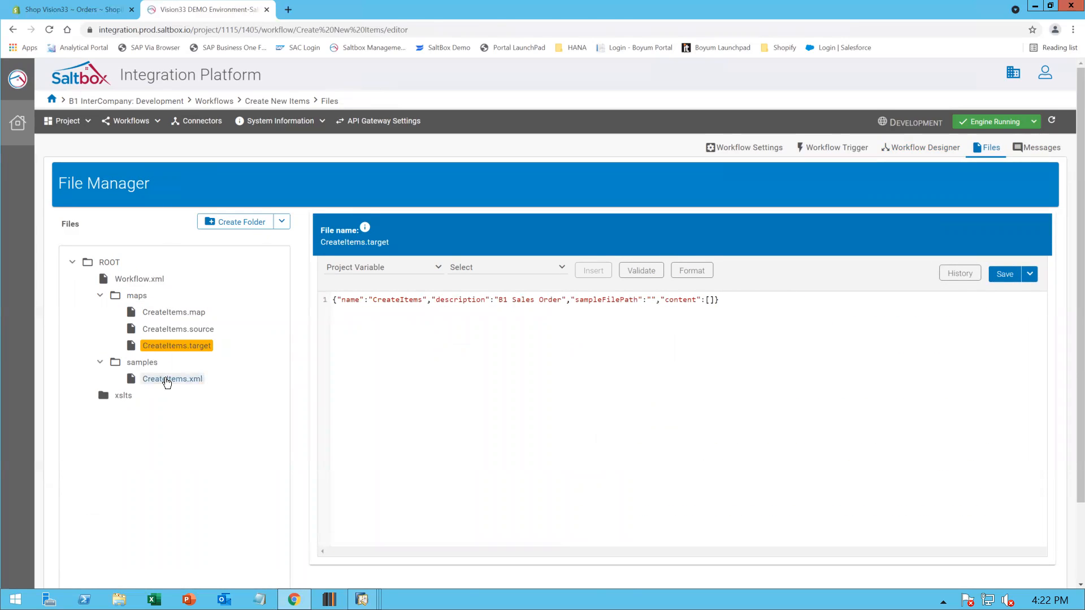
left_click(167, 381)
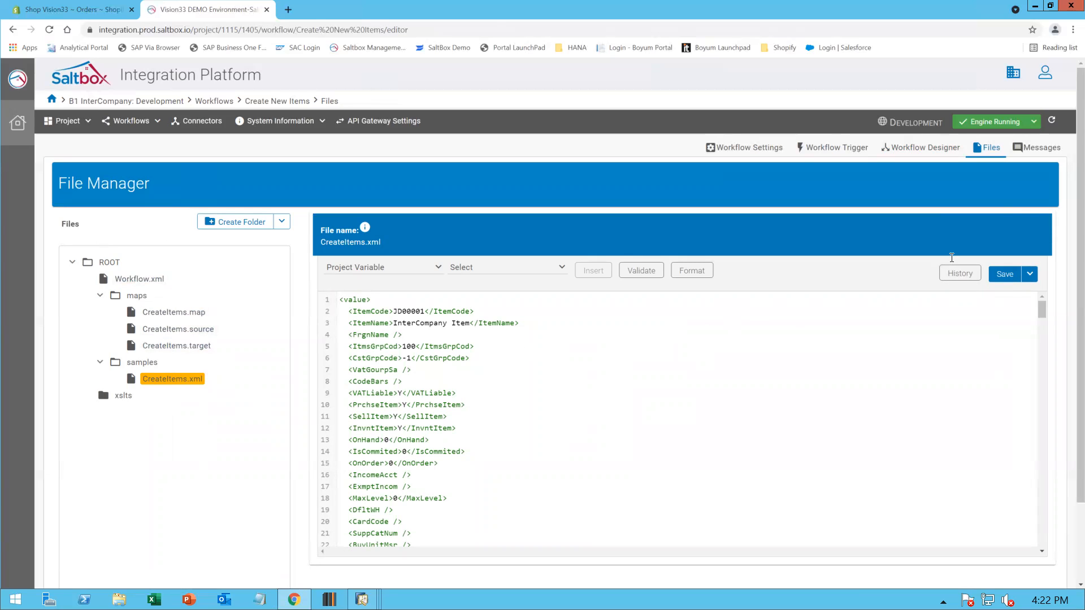
Open the workflow messages and filter them to all statuses and a Show All create date
left_click(1042, 148)
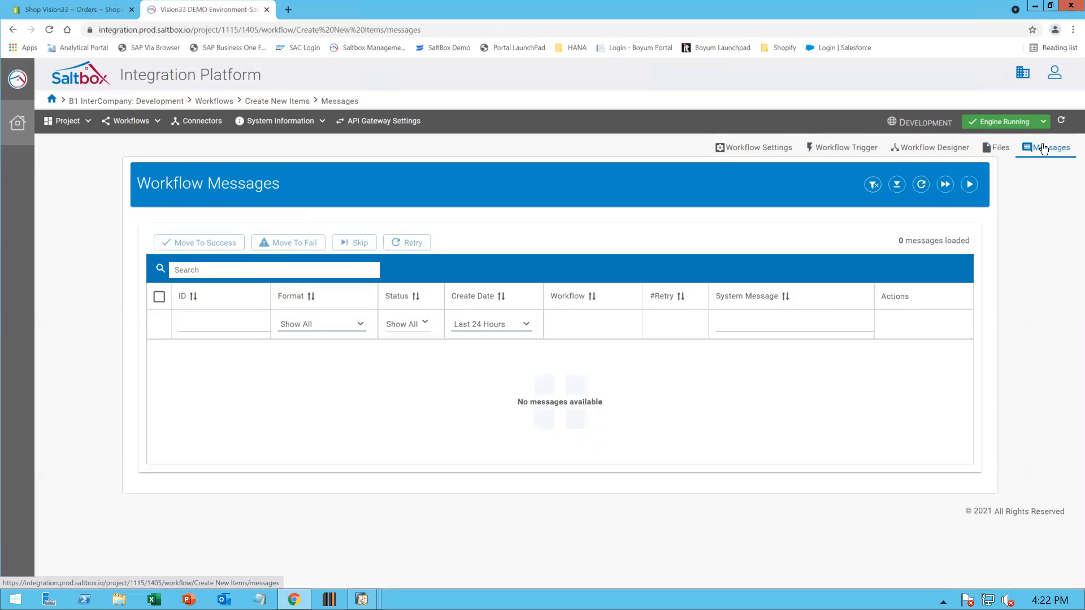
left_click(360, 326)
left_click(360, 326)
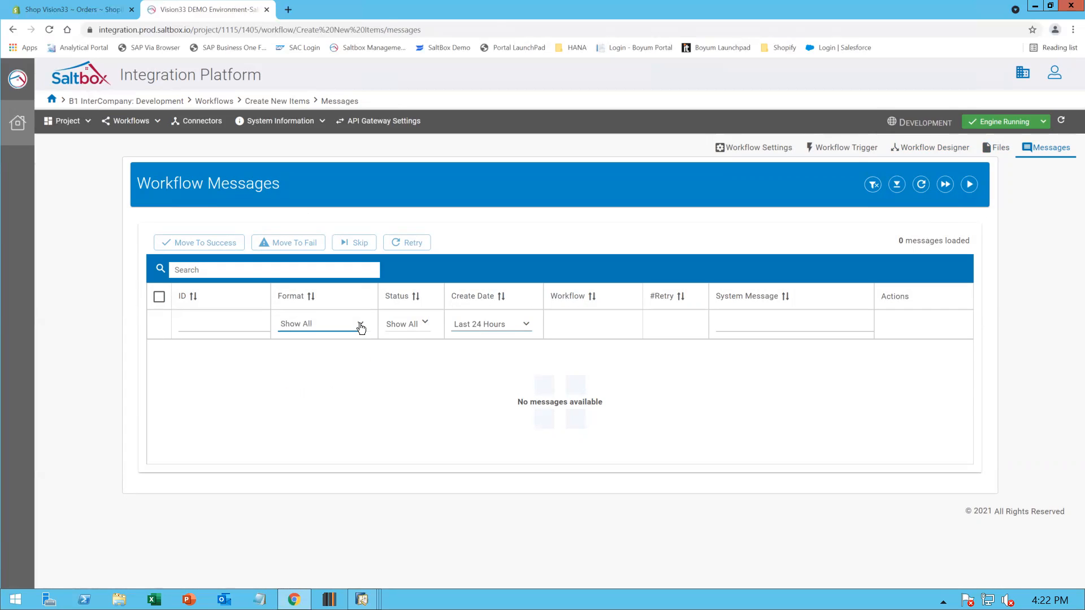
left_click(425, 324)
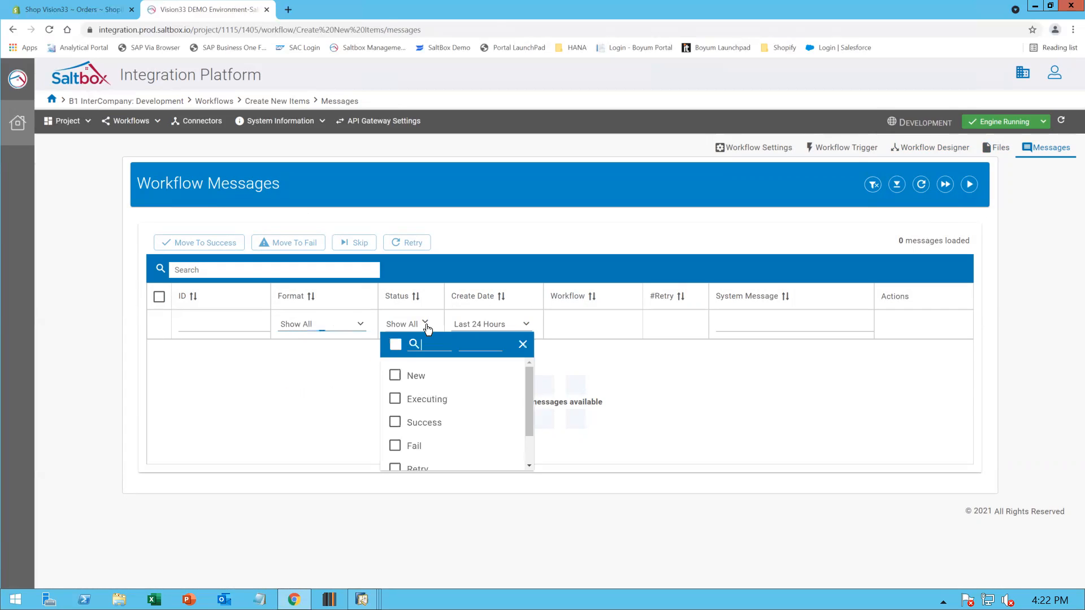
left_click(396, 346)
left_click(629, 426)
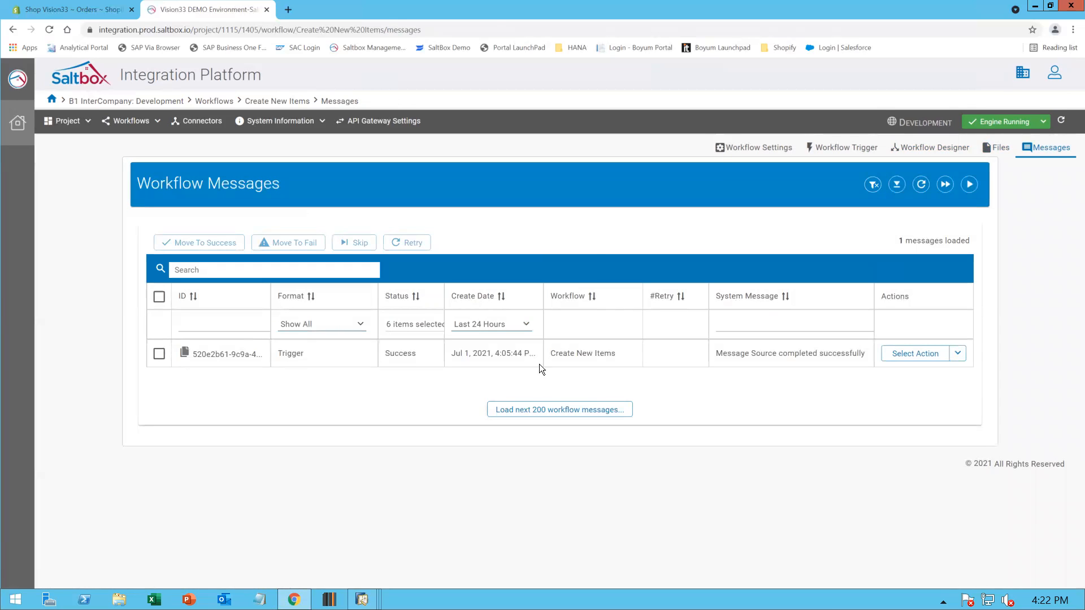
left_click(526, 323)
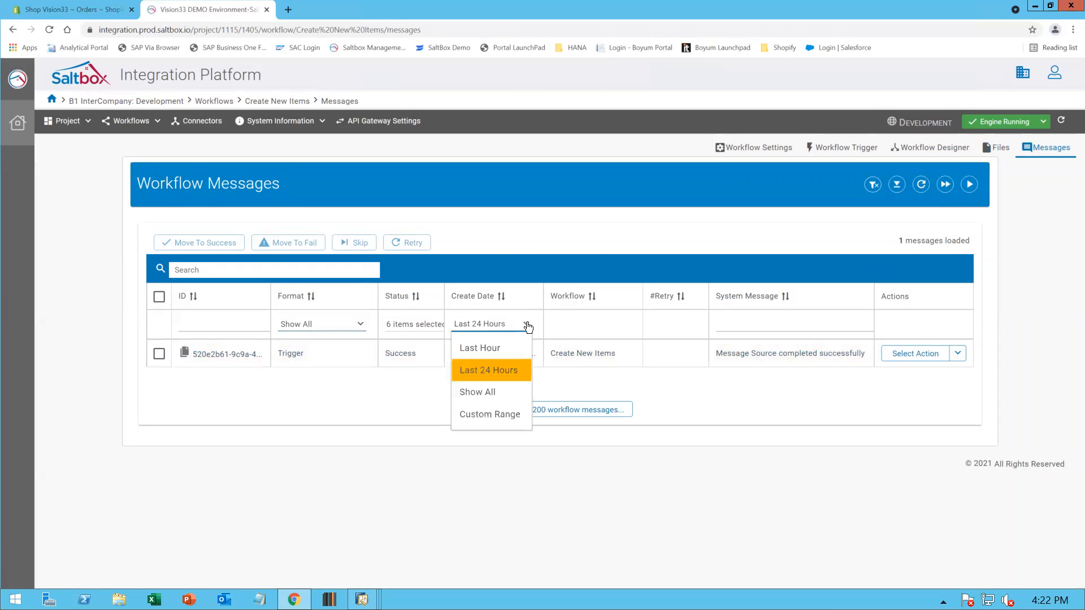
left_click(495, 396)
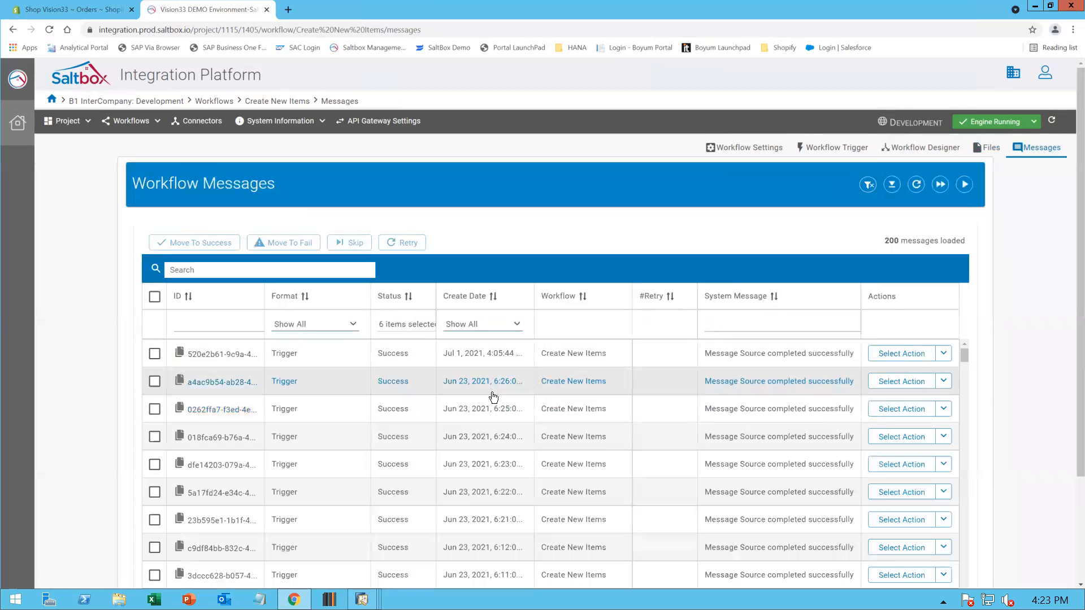
Scroll through the loaded trigger messages and open the action menu of the Jun 22 8:36 message
scroll(402, 420, "down", 5)
scroll(402, 425, "down", 12)
scroll(401, 425, "down", 10)
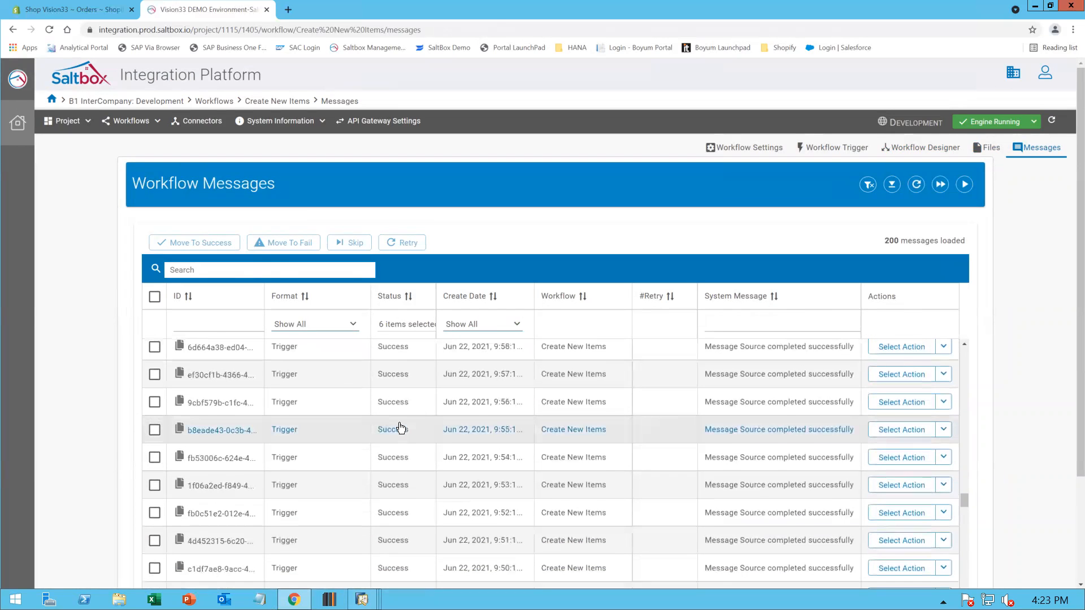
scroll(401, 426, "down", 5)
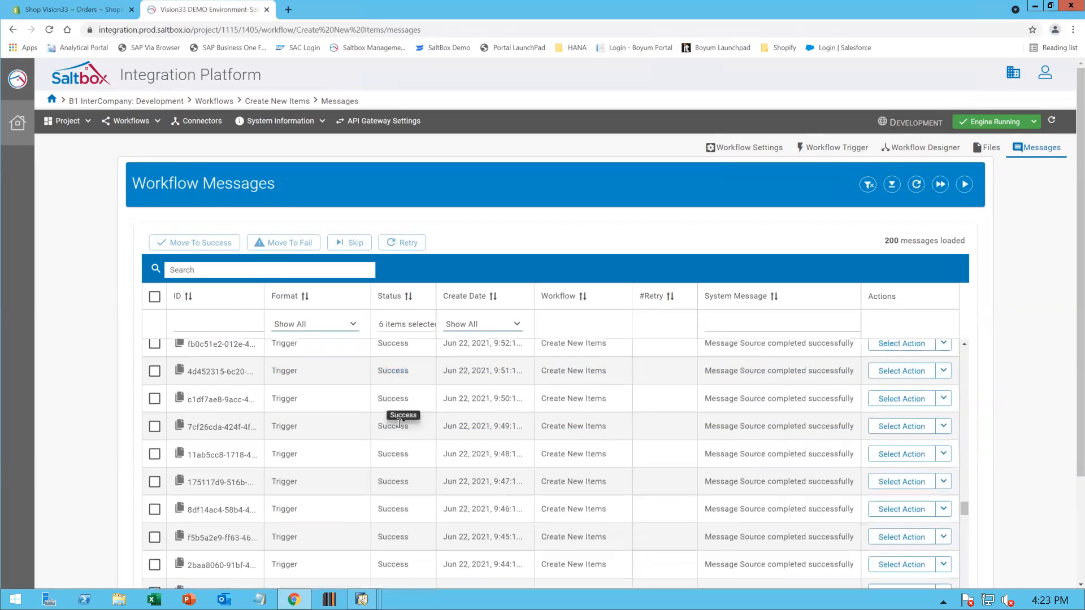
scroll(399, 425, "down", 3)
scroll(399, 428, "down", 20)
scroll(400, 428, "down", 20)
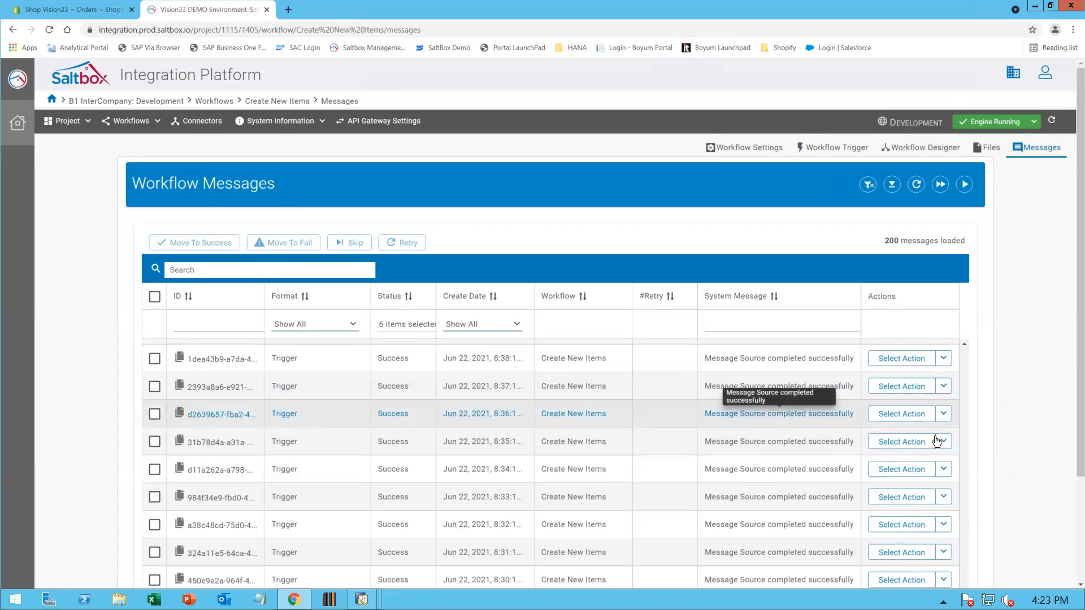
left_click(943, 415)
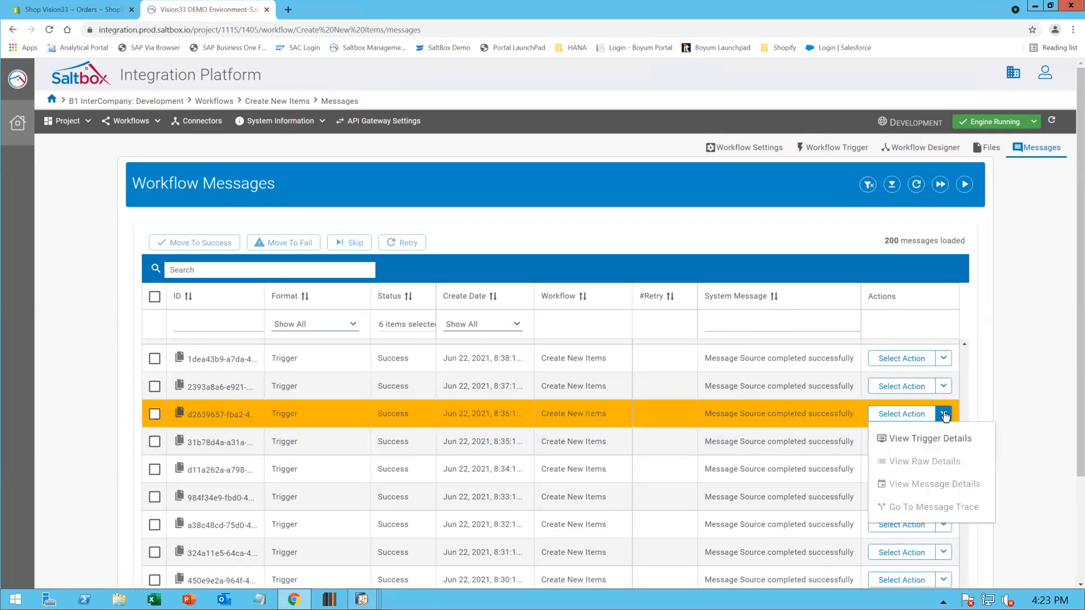
left_click(945, 416)
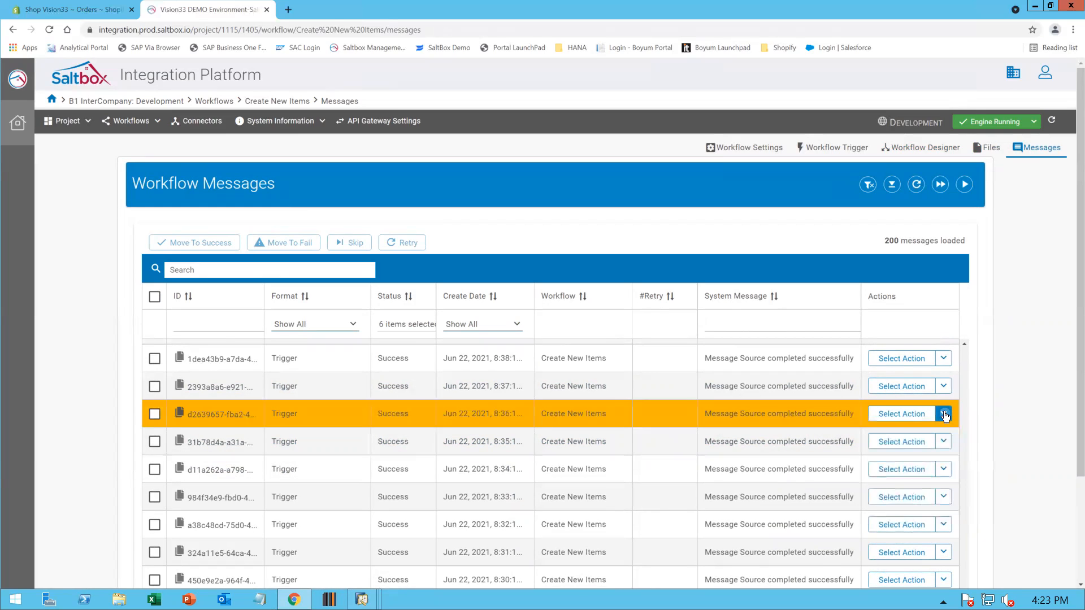
left_click(945, 416)
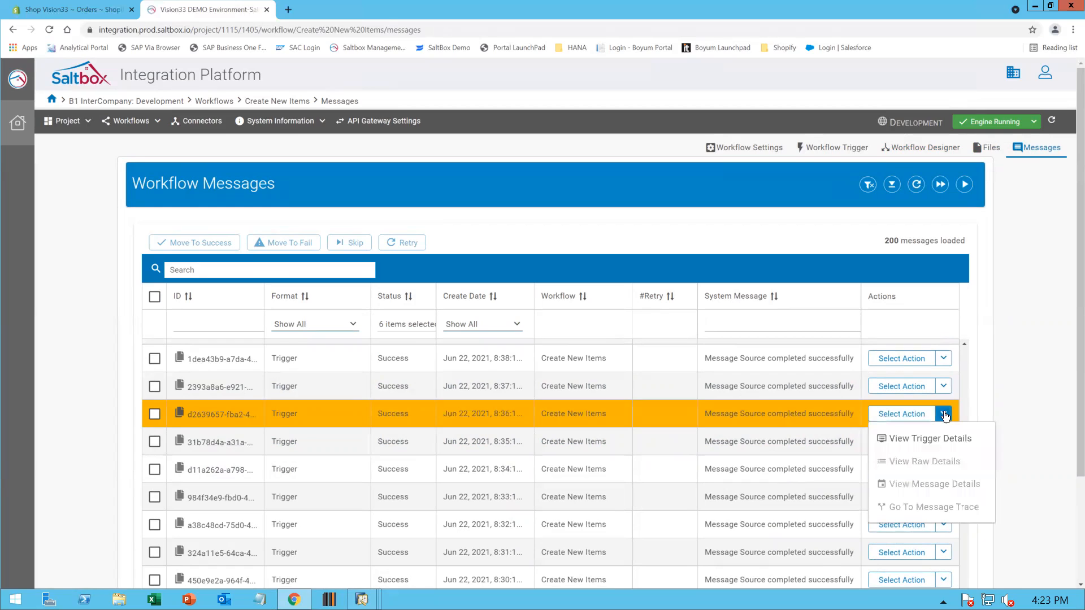
left_click(948, 484)
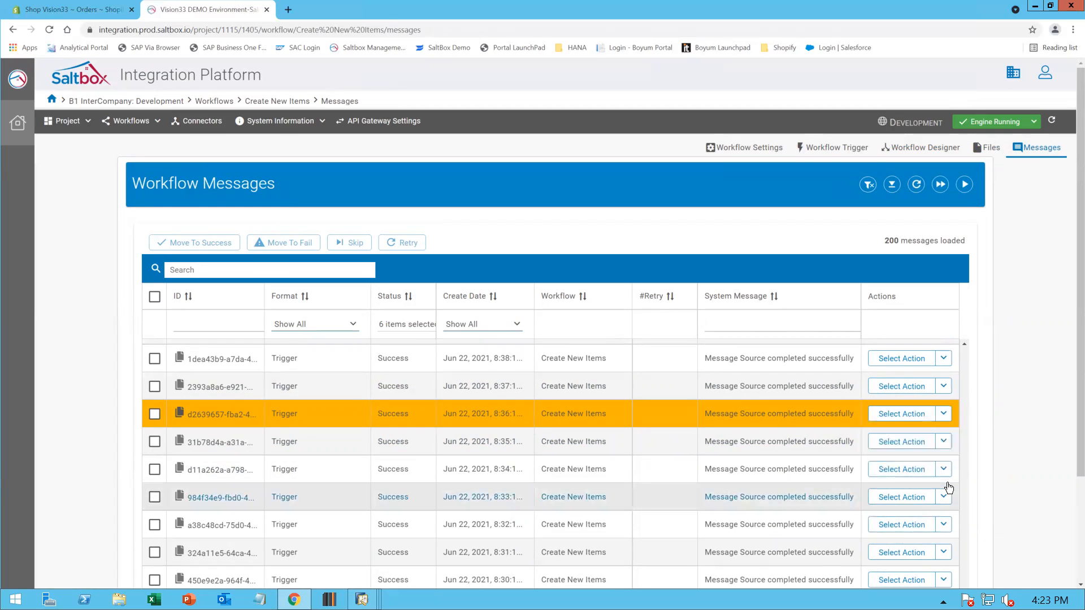
View the trigger details of the Jun 22 8:36 message, read its full JSON content, and close it
left_click(944, 415)
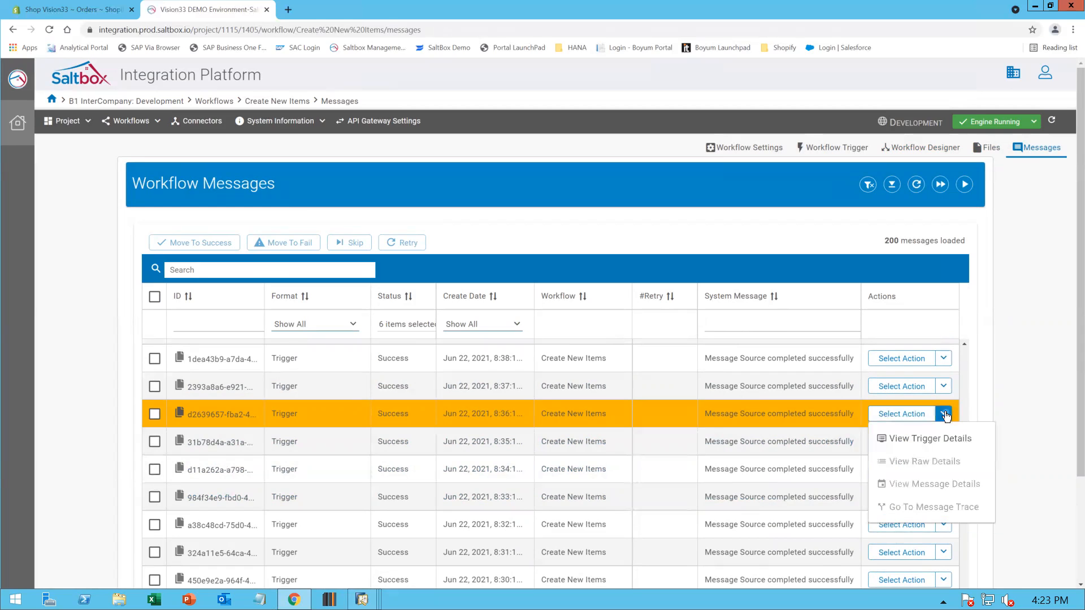
left_click(934, 439)
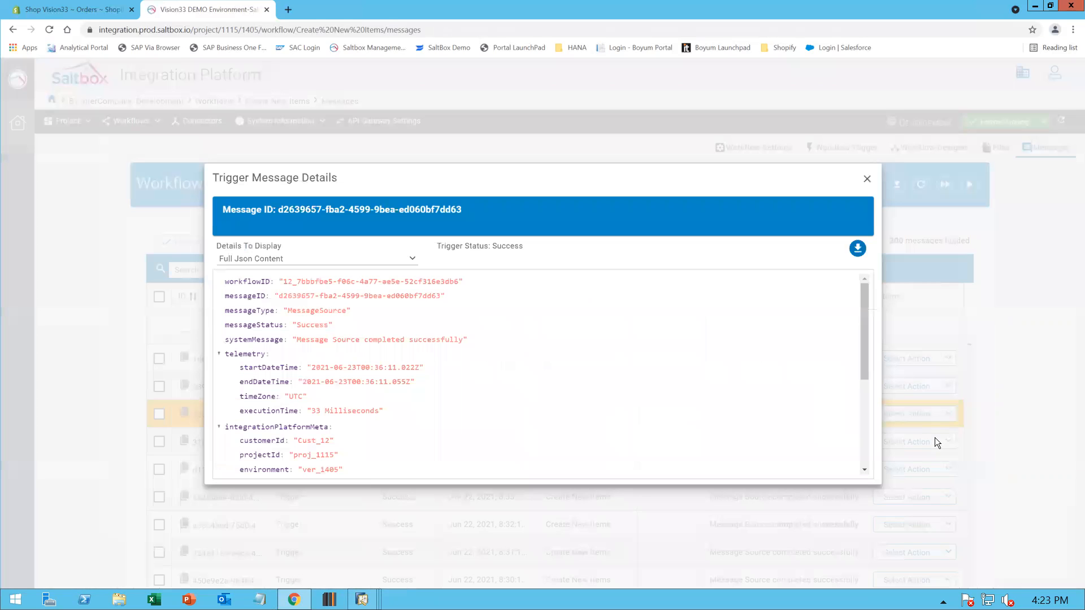
scroll(322, 374, "down", 1)
scroll(323, 376, "down", 2)
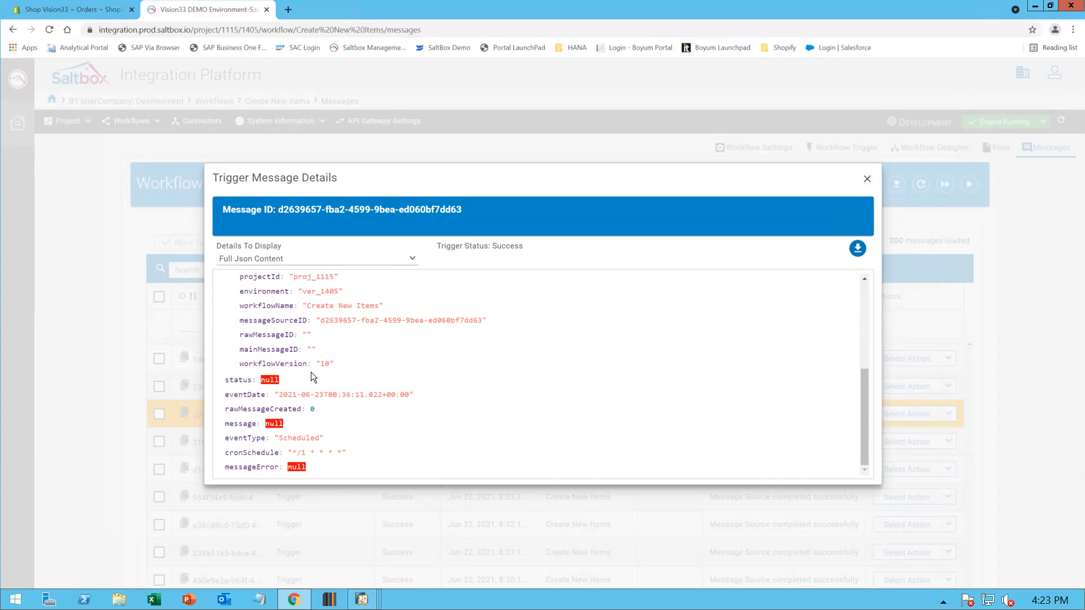
left_click(867, 178)
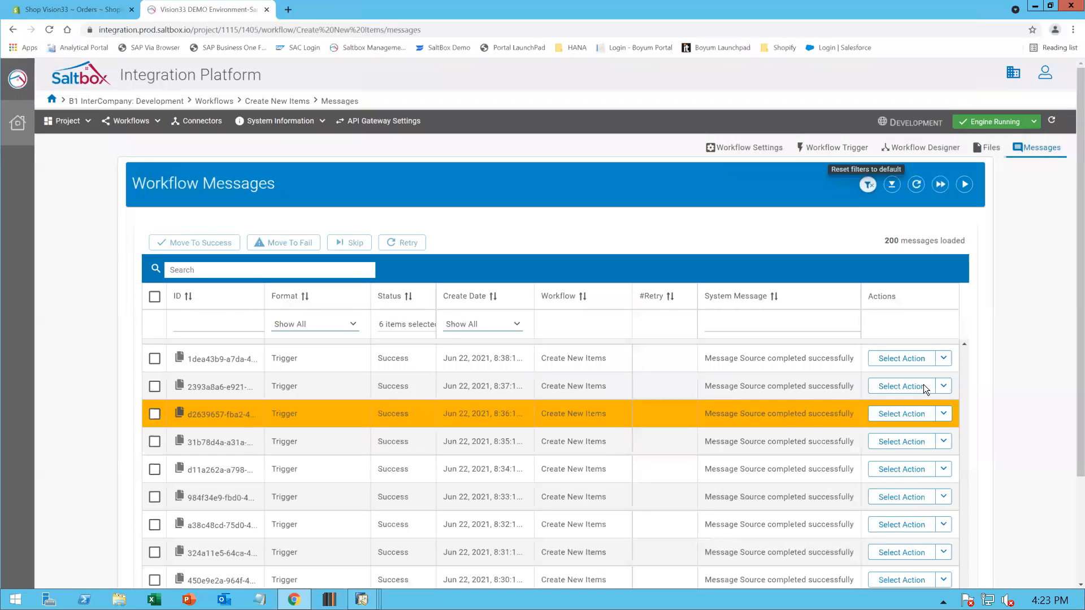
left_click(943, 416)
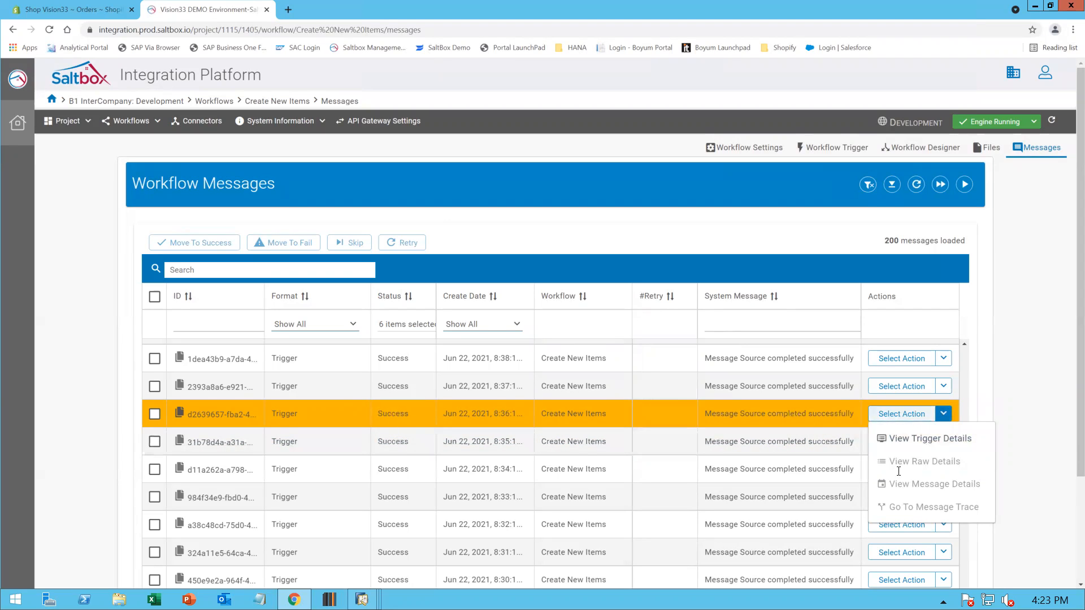
left_click(1026, 393)
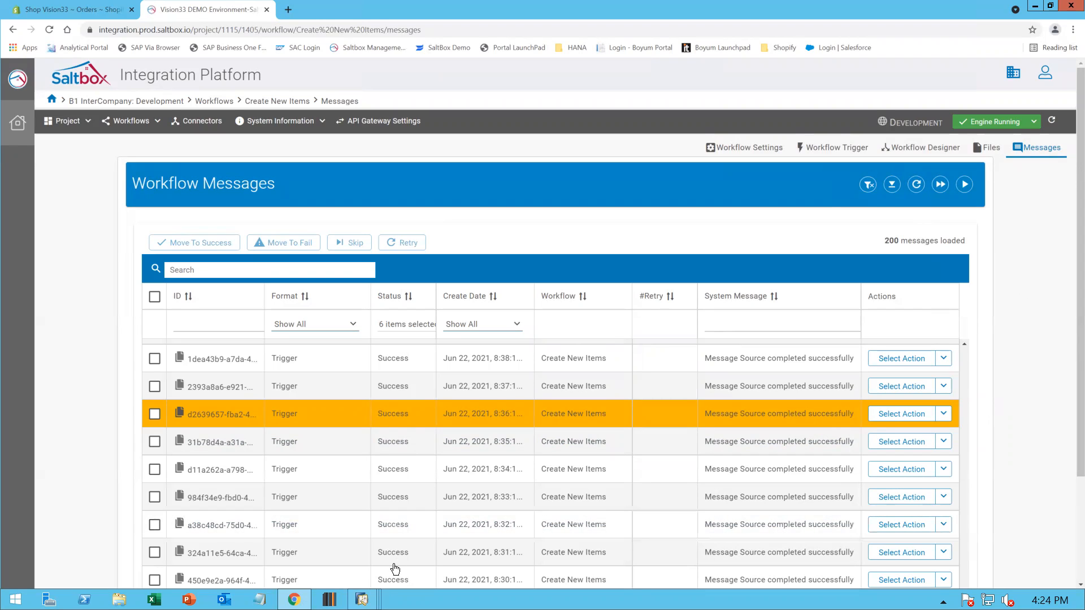
Switch to the SAP Business One IC - Consolidation/Master window and open Item Master Data
left_click(362, 600)
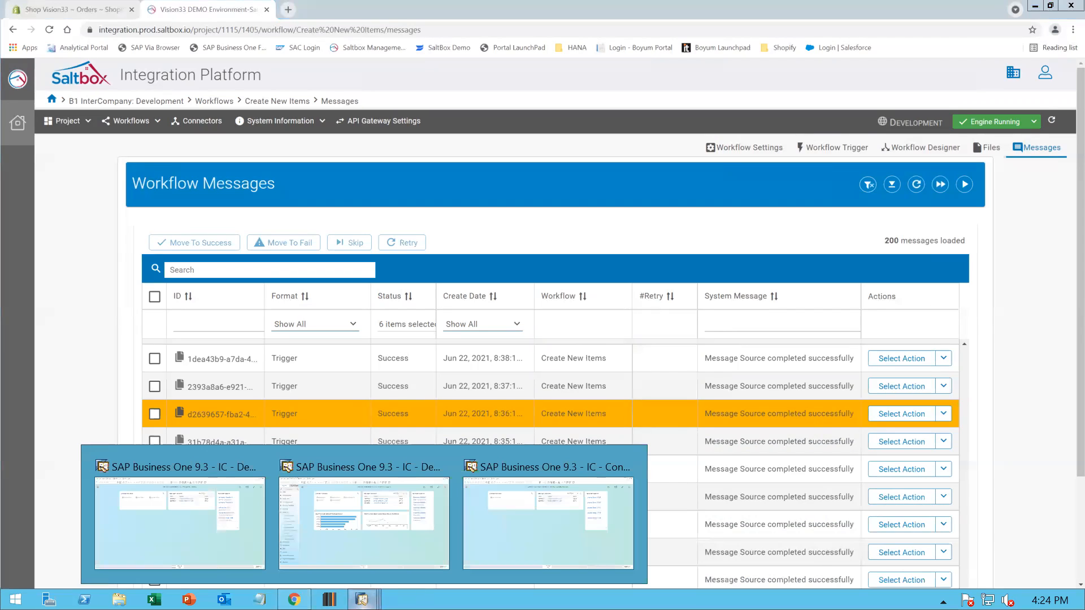
left_click(551, 528)
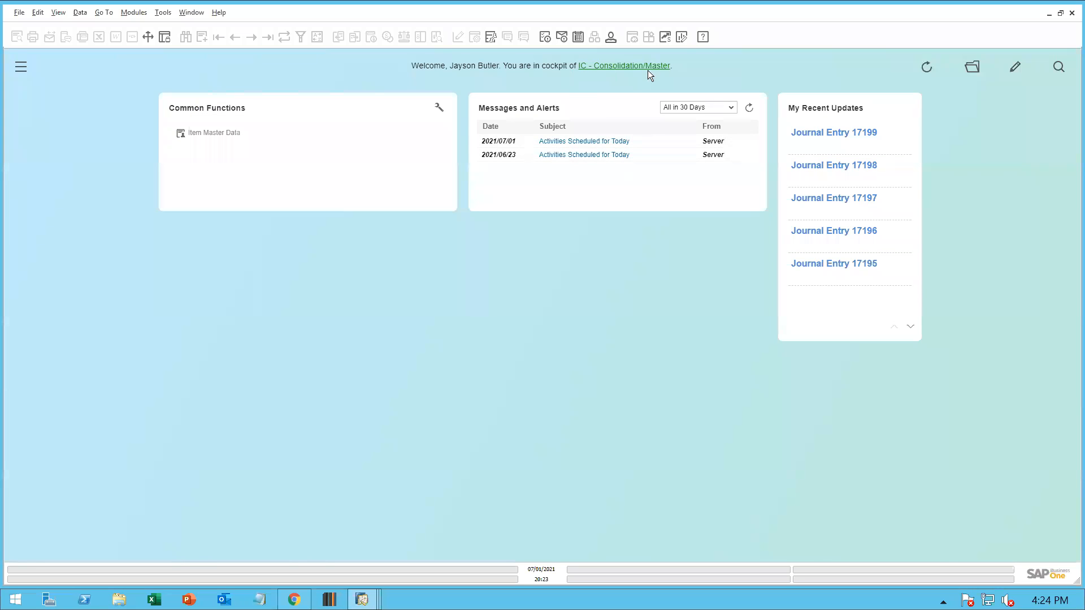
left_click(215, 135)
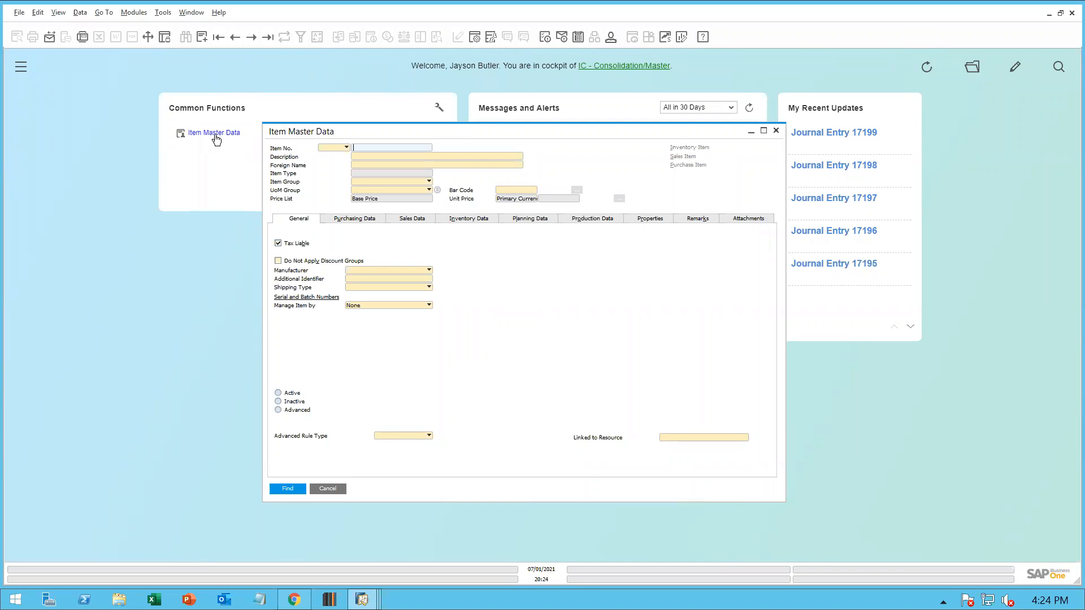
Start a new item with item number MW1001 and description "4:24 - New Item Test"
key("ctrl+a")
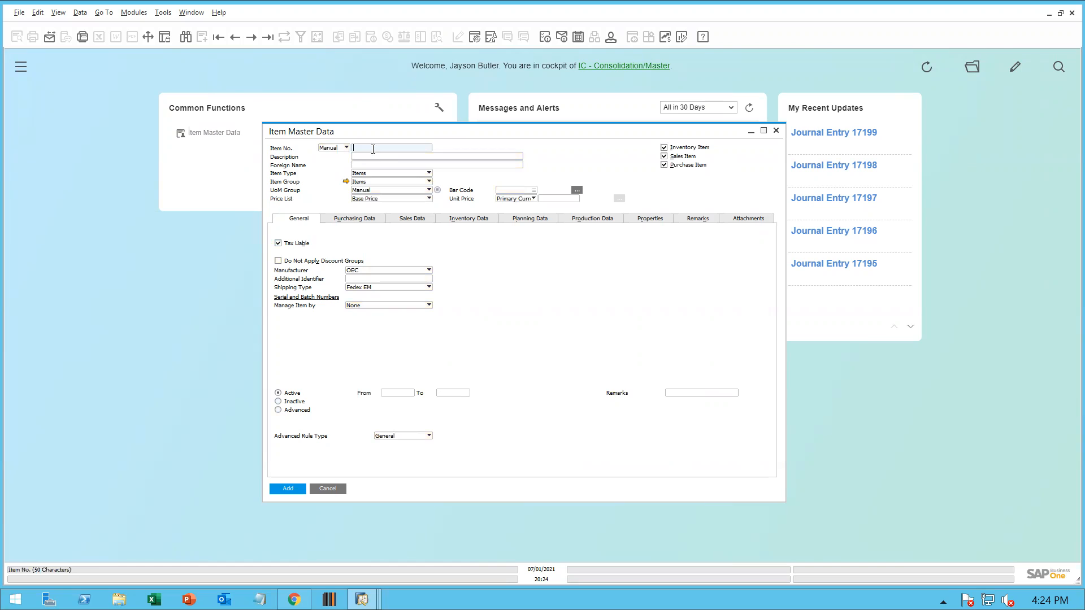
type("MW1001")
key("Tab")
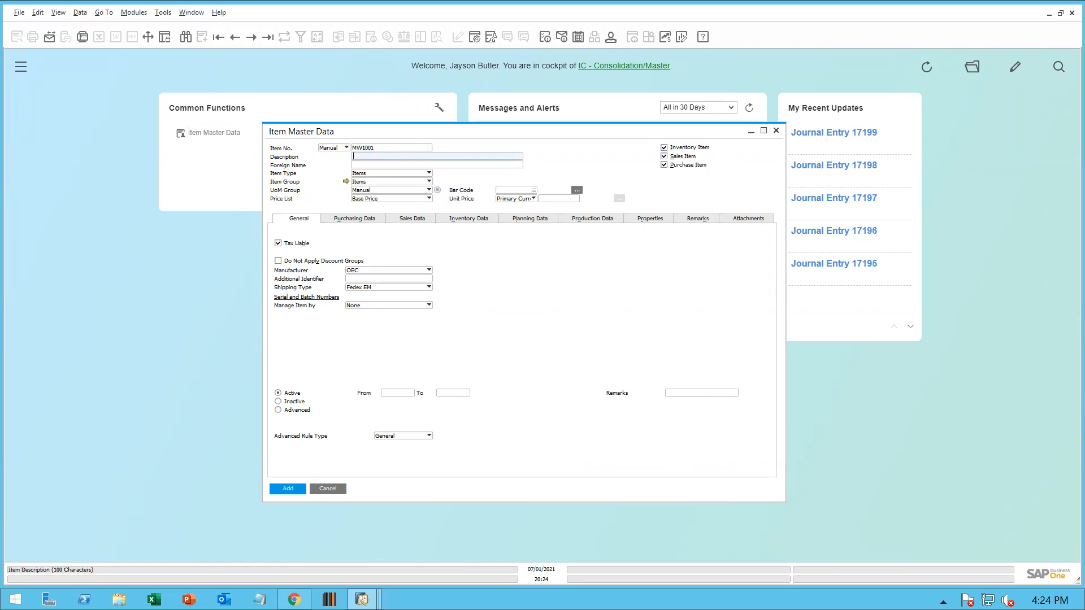
type("4:24 - New Item Test")
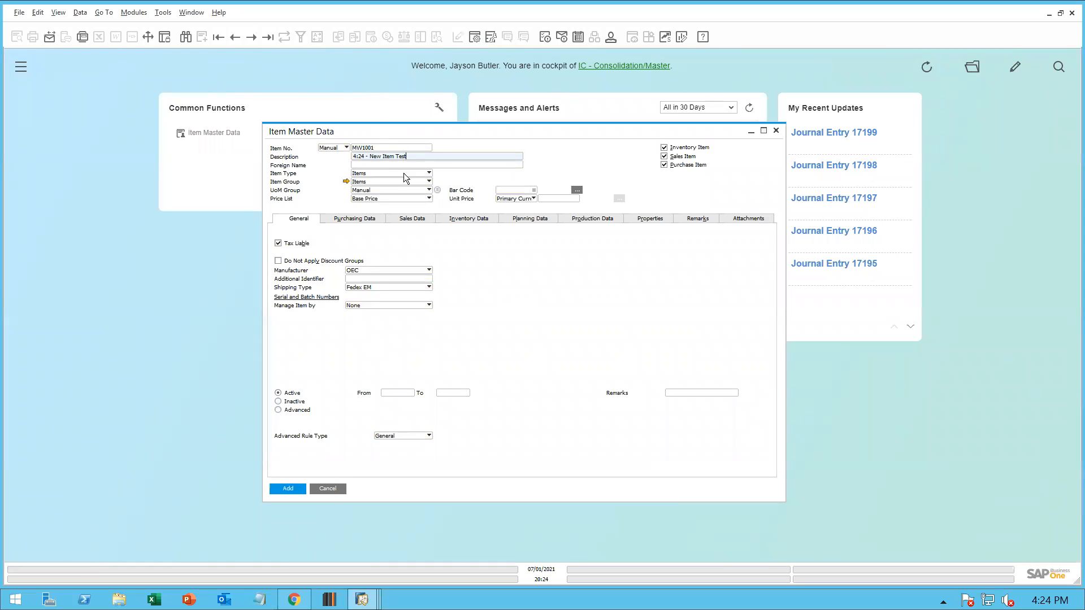
left_click(531, 192)
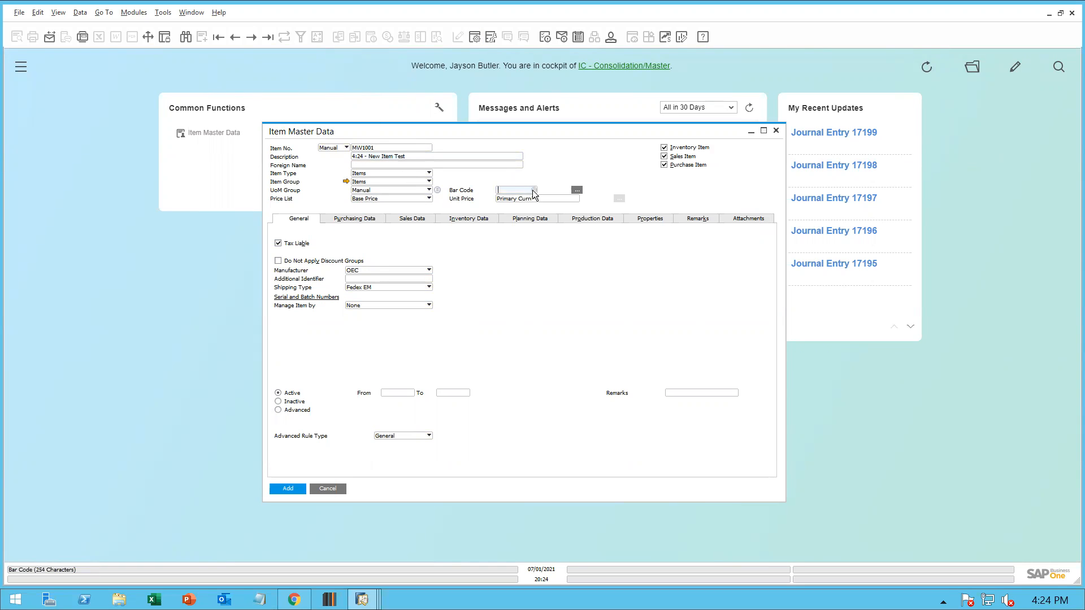
left_click(534, 191)
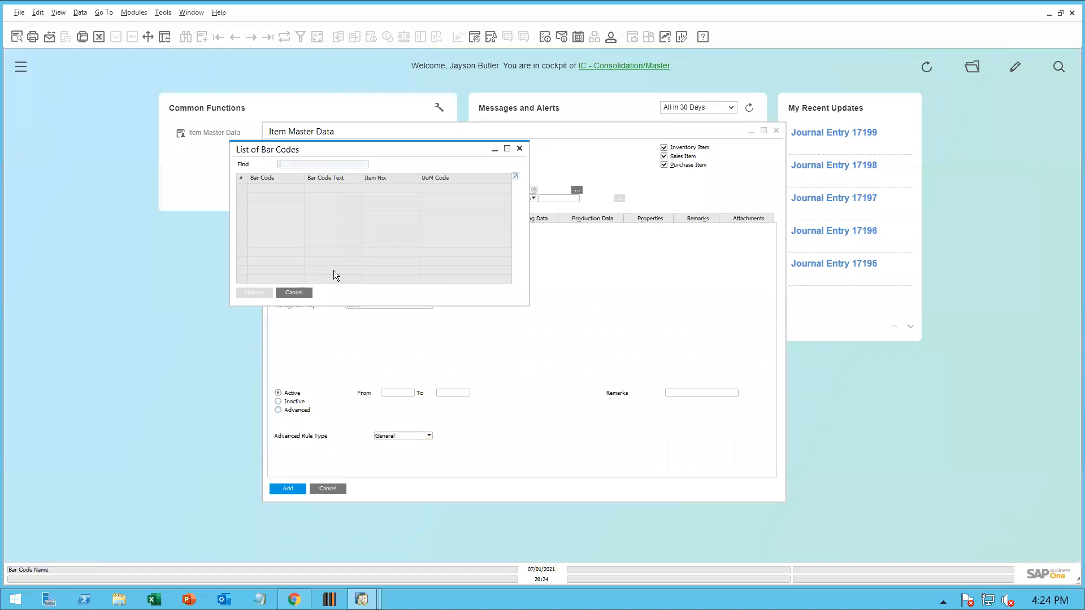
left_click(520, 148)
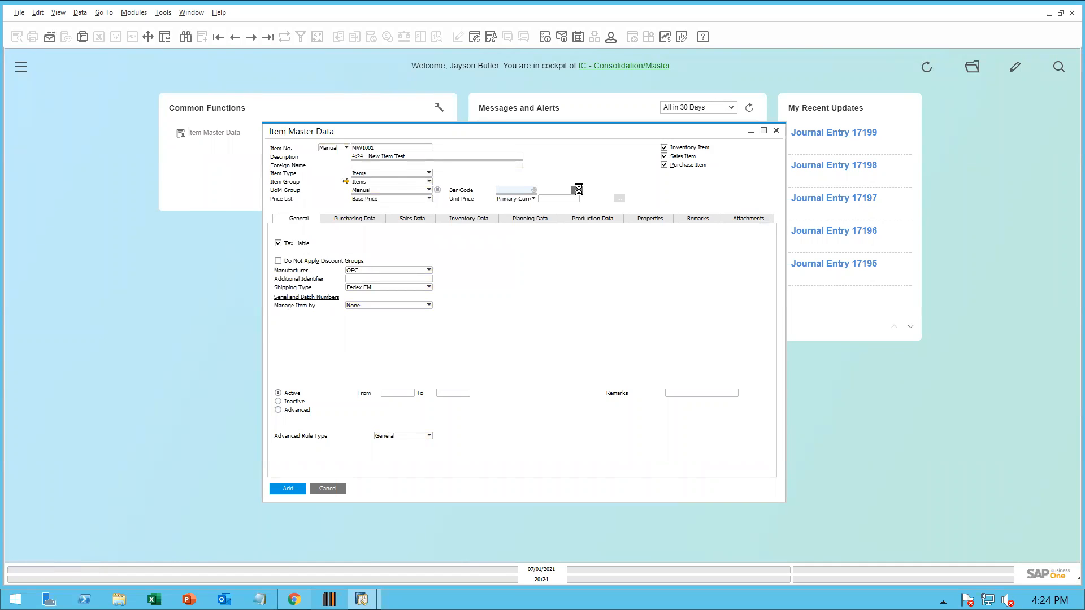
left_click(578, 190)
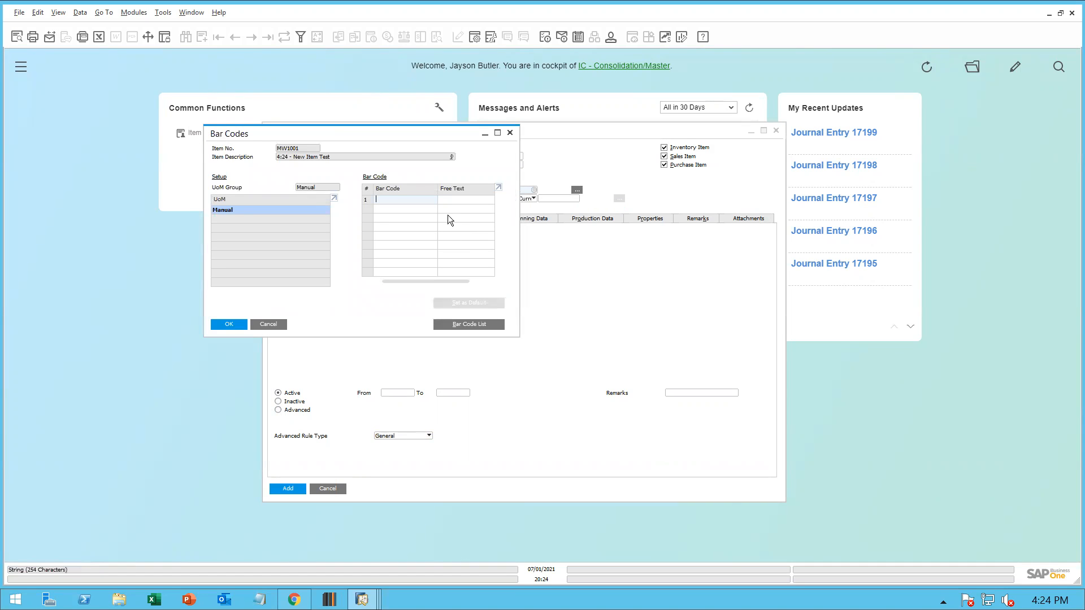
type("4324354353")
key("Tab")
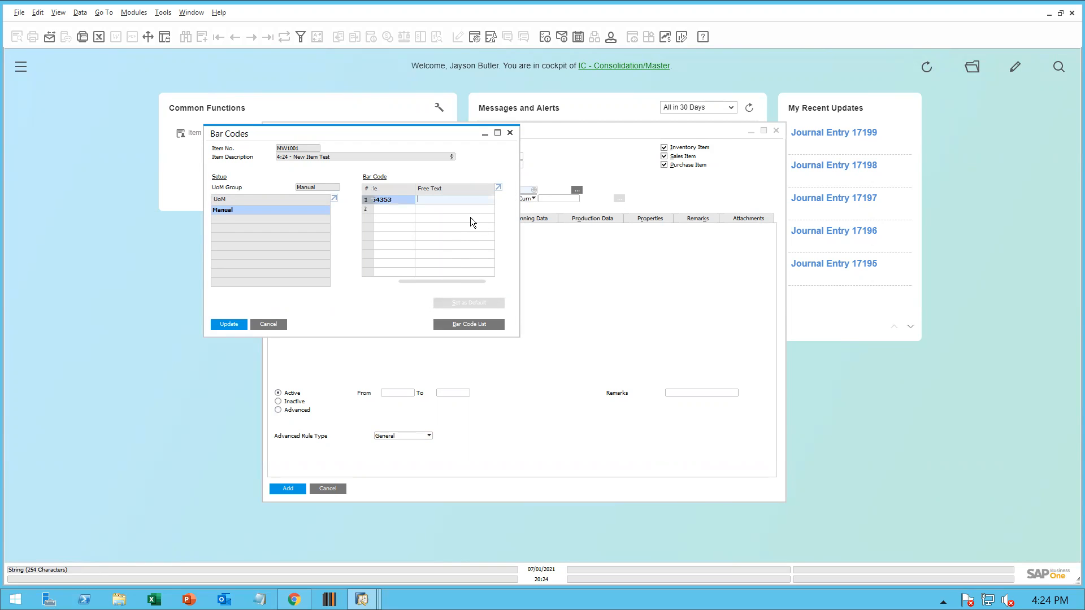
type("MW1001")
left_click(234, 324)
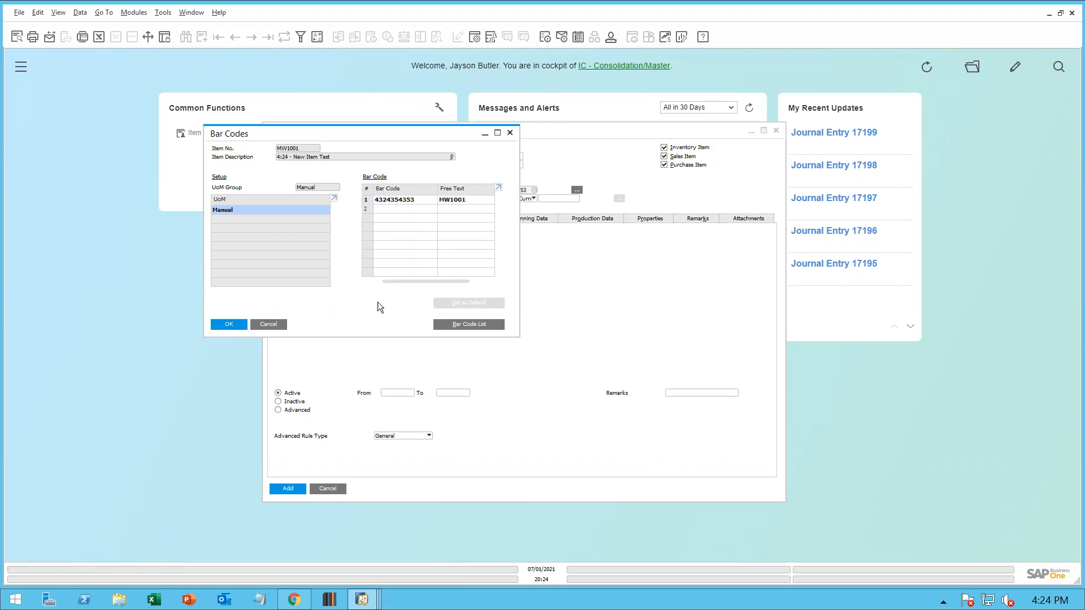
left_click(232, 325)
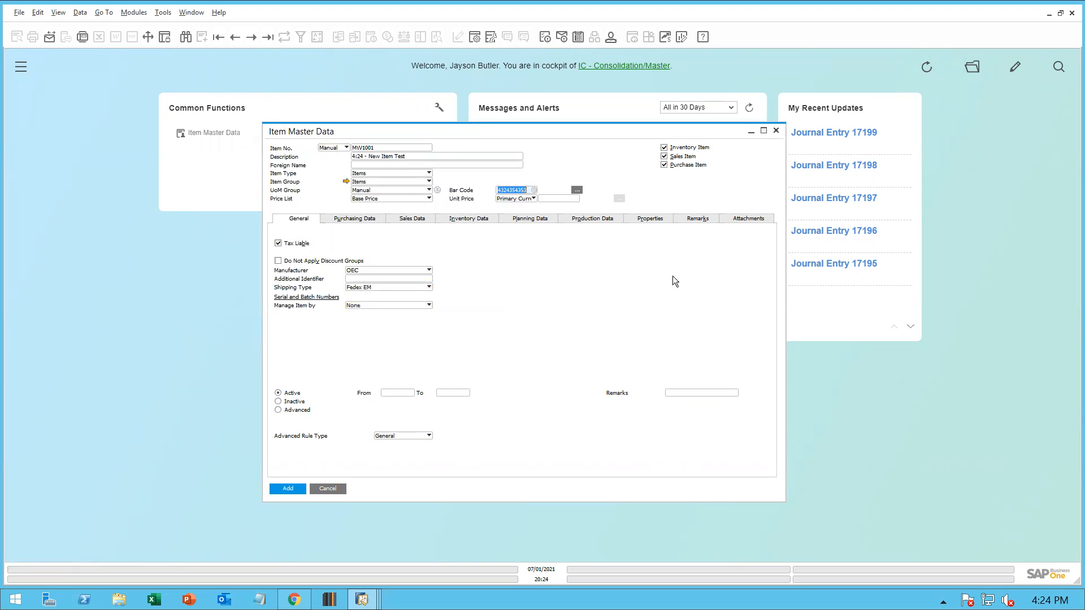
left_click(292, 488)
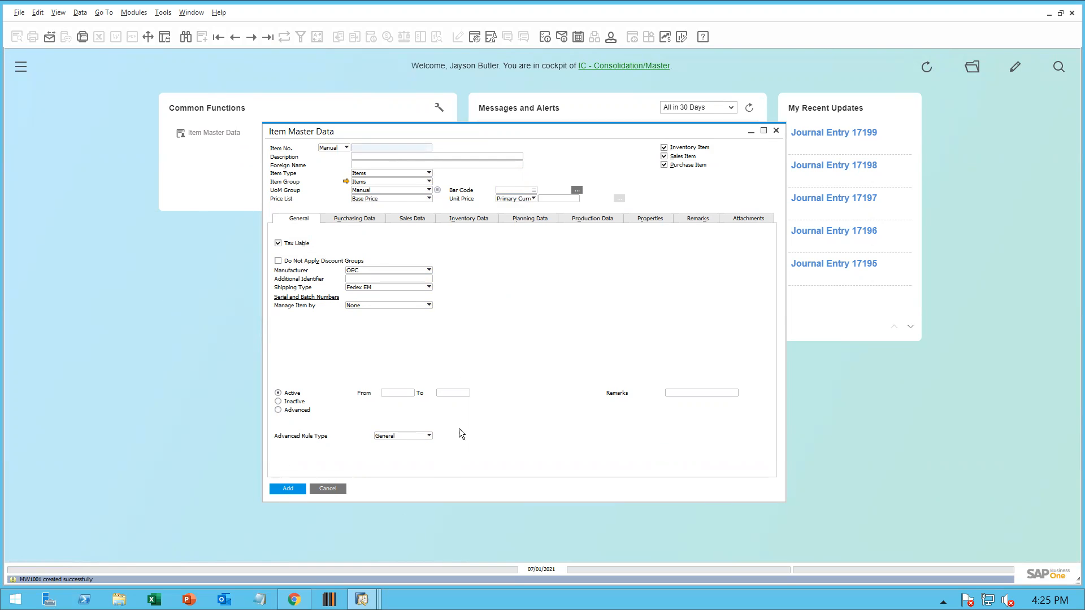
Search Item Master Data for the new item MW1001
key("ctrl+f")
type("MW100")
key("Return")
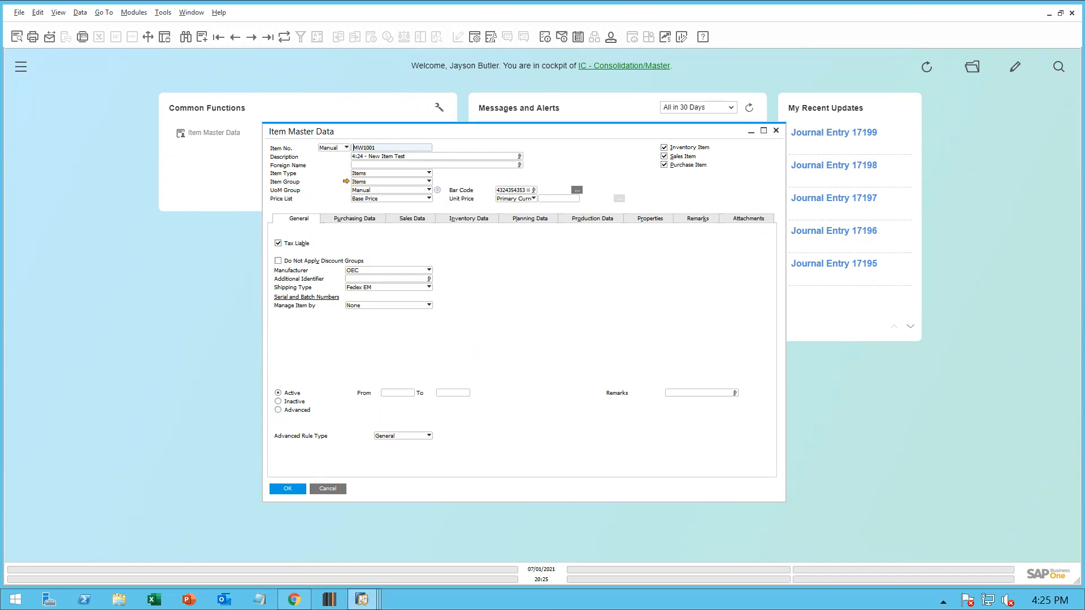
Switch to the IC - Demo 1 company, open Item Master Data, and search for item MW1001
mouse_move(362, 599)
left_click(399, 537)
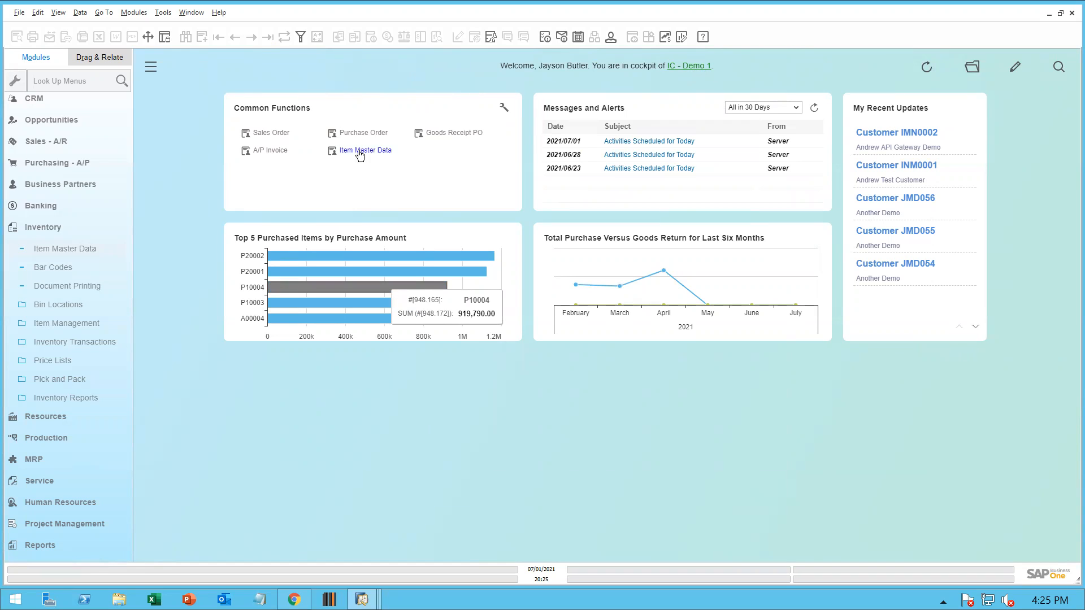
left_click(360, 151)
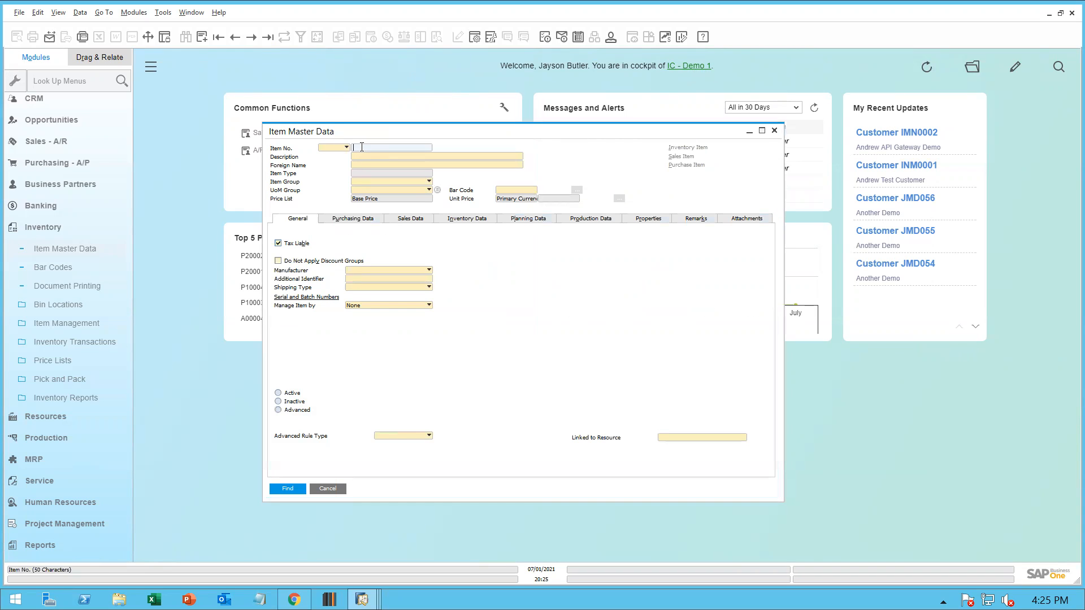
type("MW1001")
key("Return")
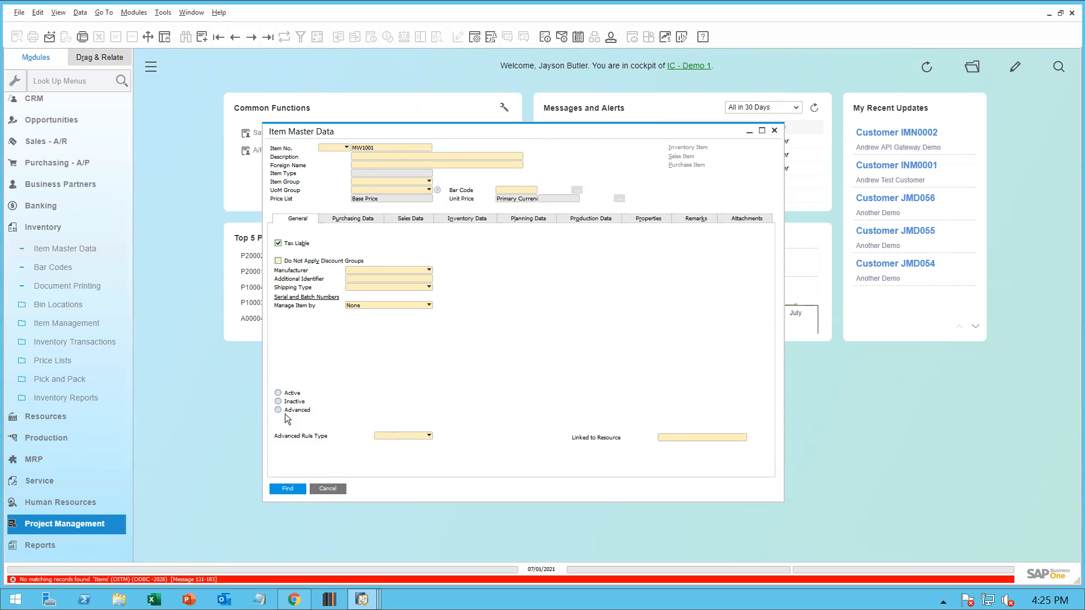
left_click(330, 489)
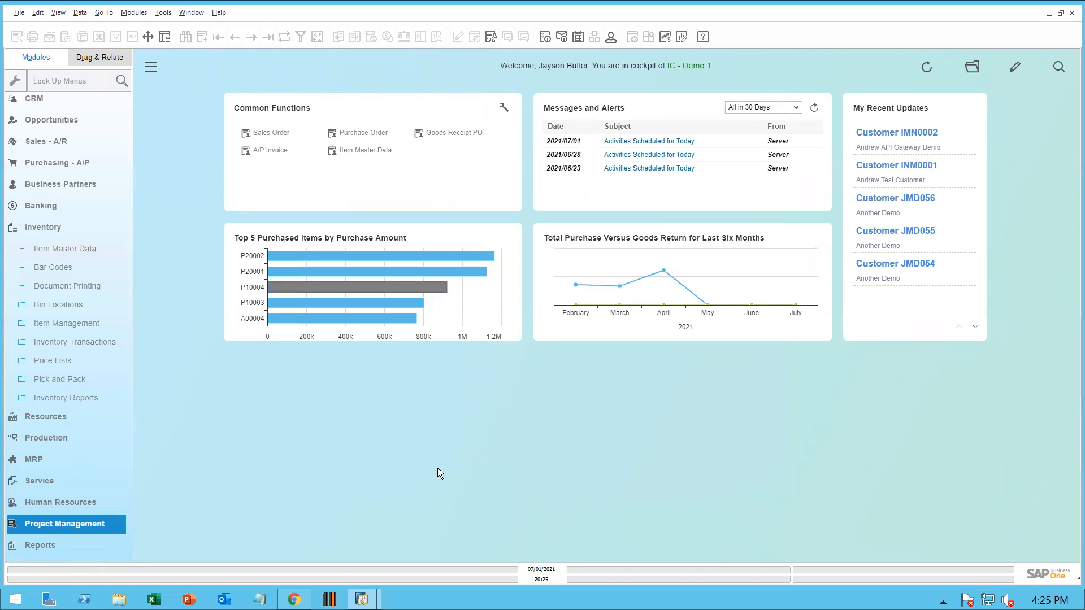
Run the Create New Items workflow in the browser and filter its messages to Last 24 Hours
left_click(293, 600)
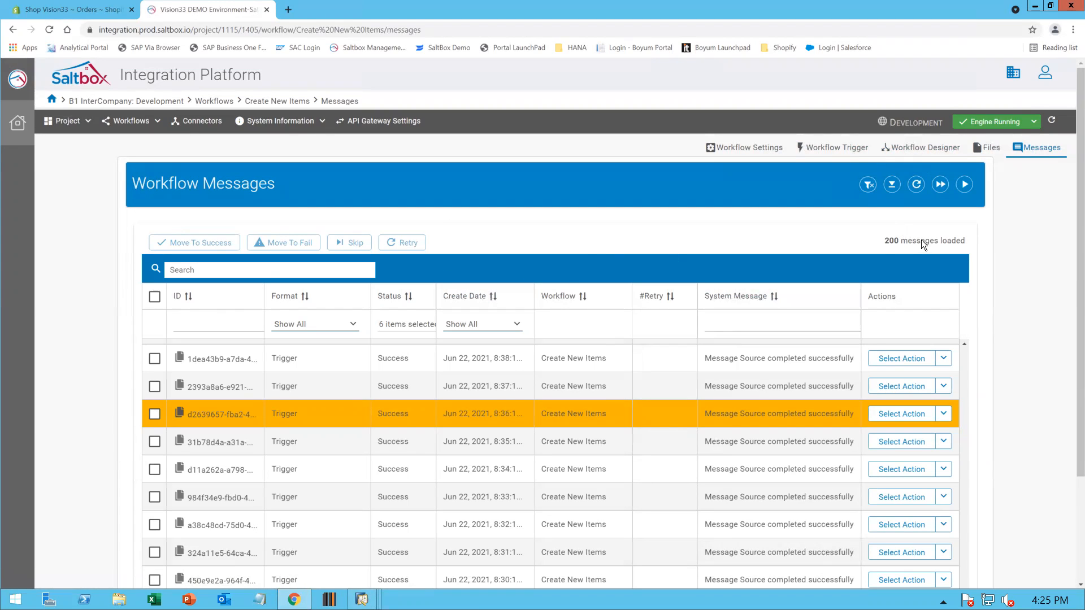
left_click(964, 186)
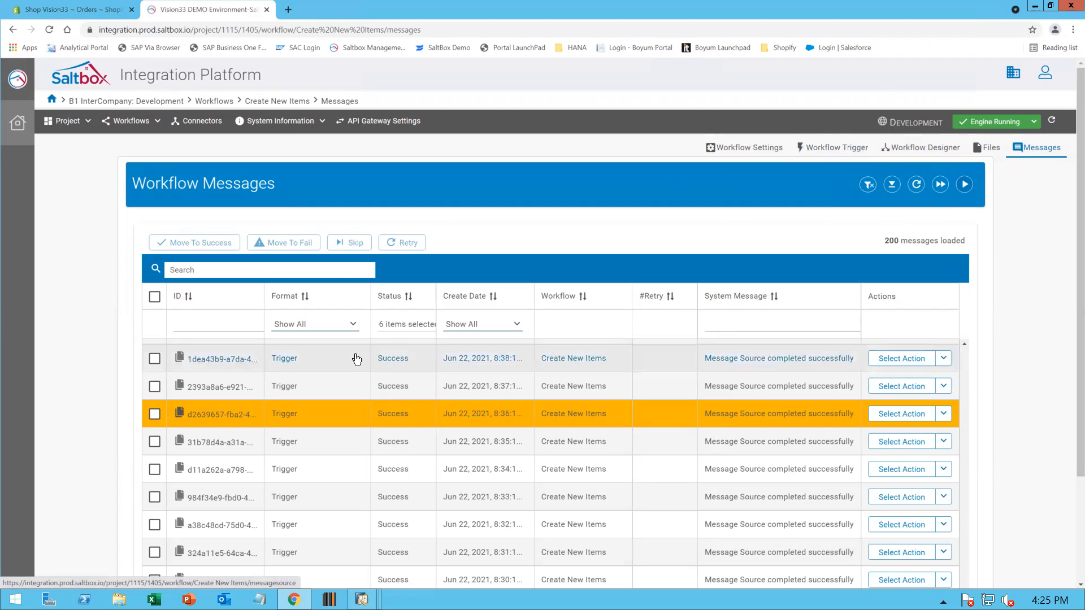
left_click(516, 326)
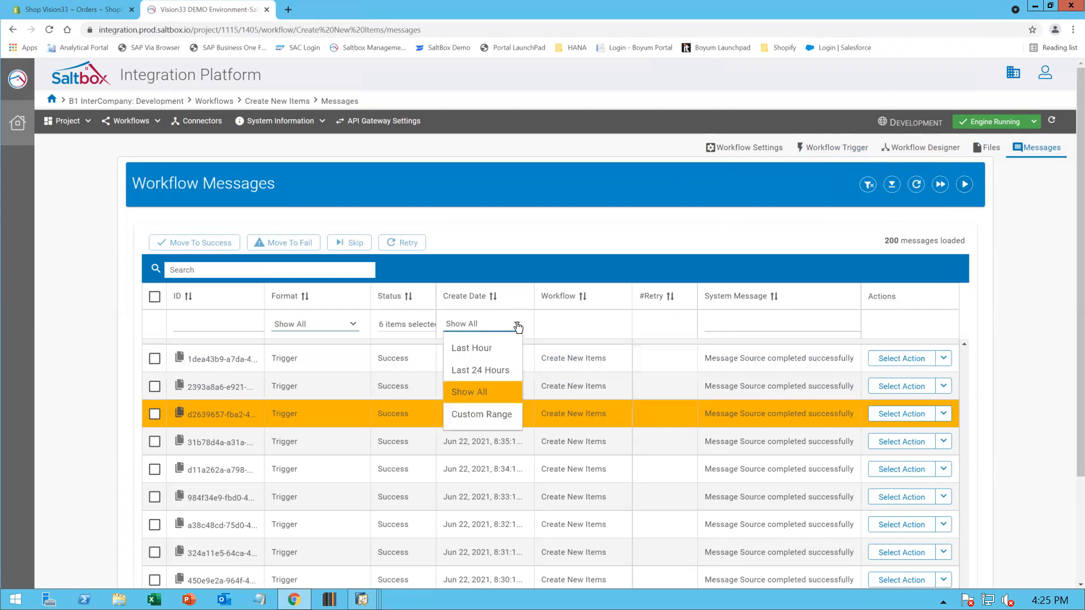
left_click(494, 371)
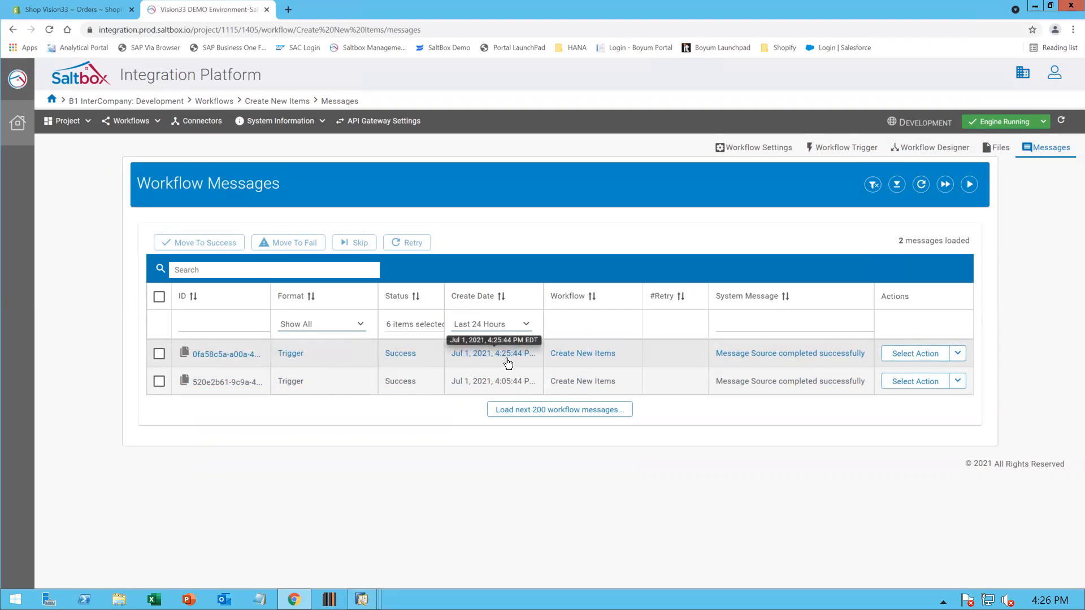
Switch back to the IC - Demo 1 company and look up item MW1001 in Item Master Data again
mouse_move(361, 599)
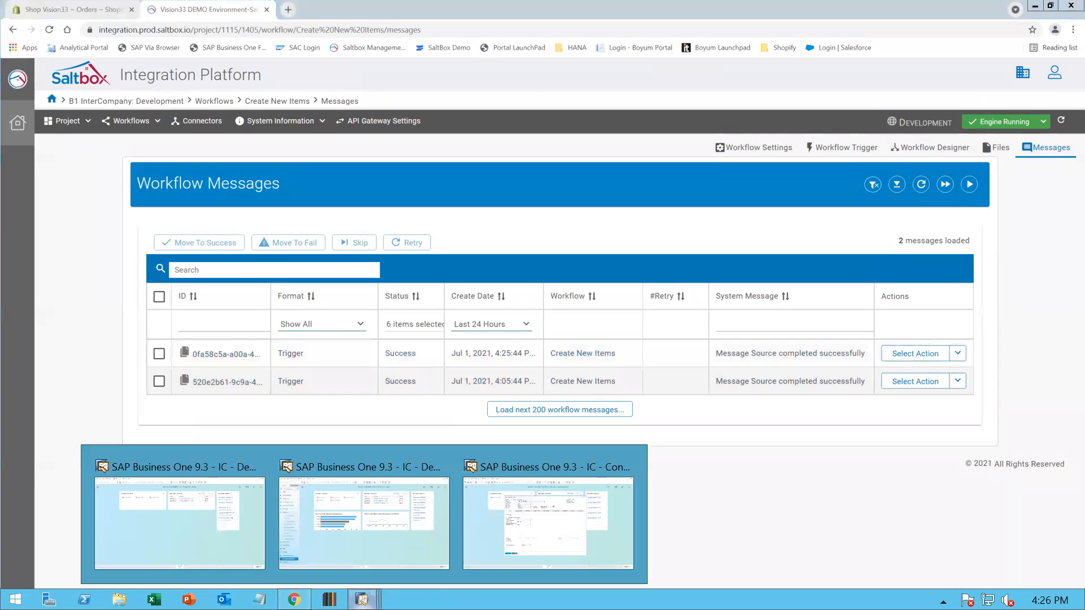
left_click(415, 517)
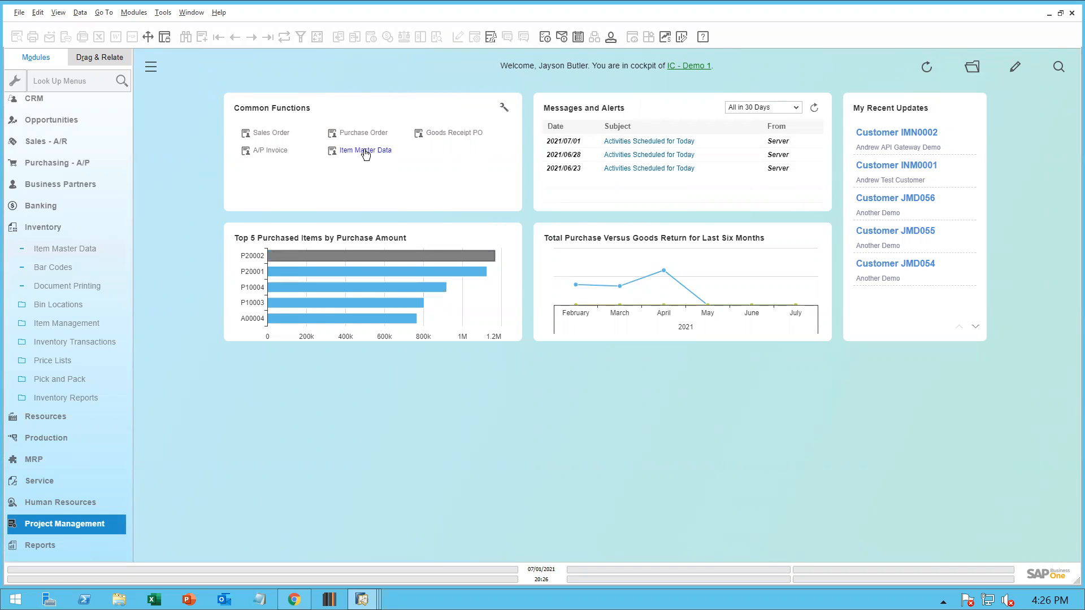
left_click(366, 153)
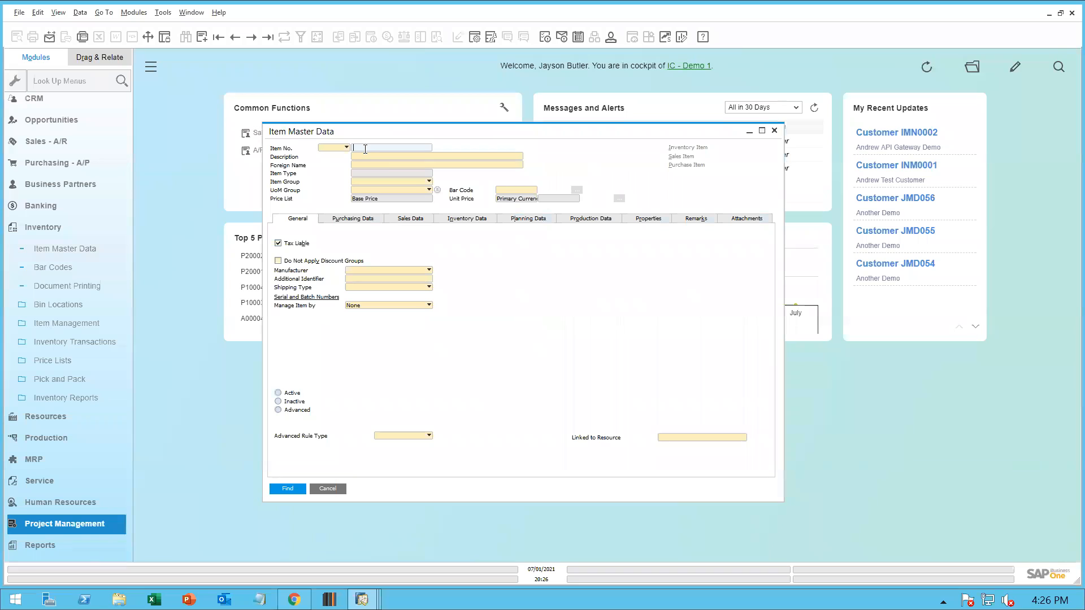
type("MW1001")
key("Return")
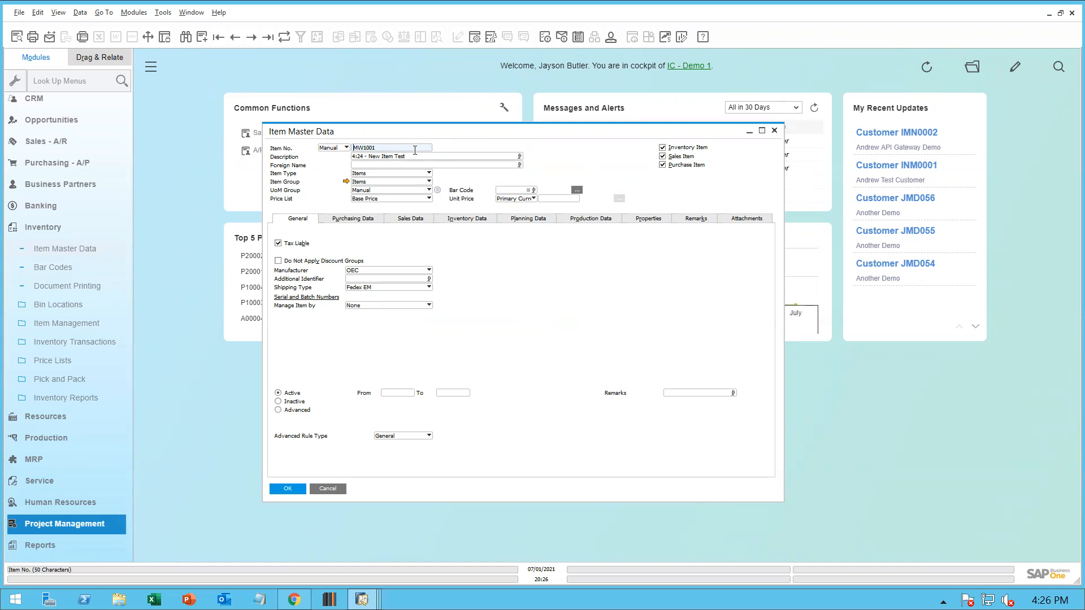
left_click(336, 489)
Switch to the IC - Demo 2 company and add Item Master Data to its Common Functions
mouse_move(362, 599)
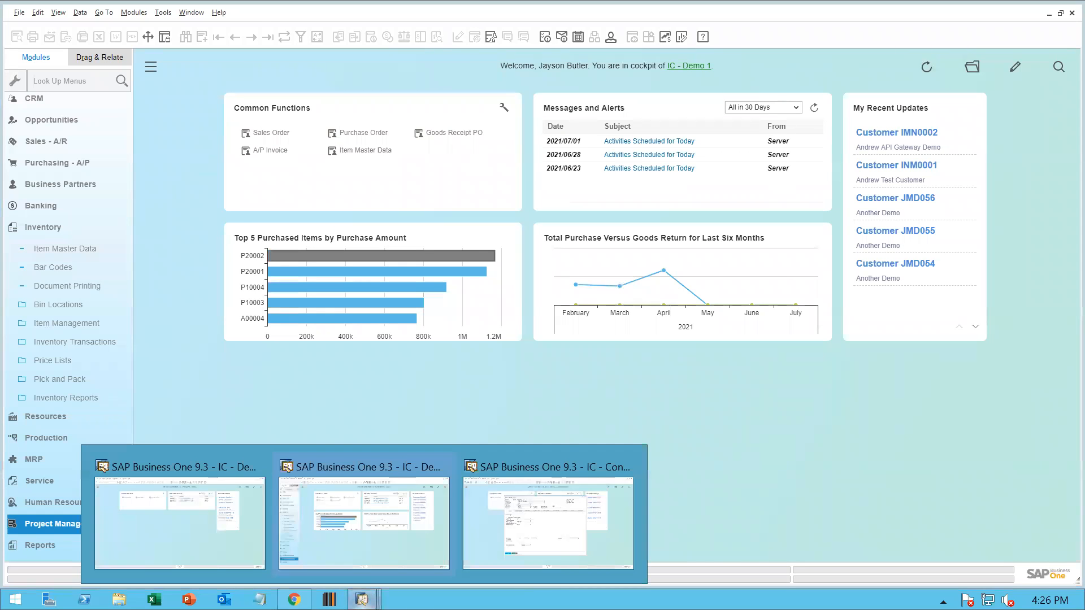
left_click(224, 522)
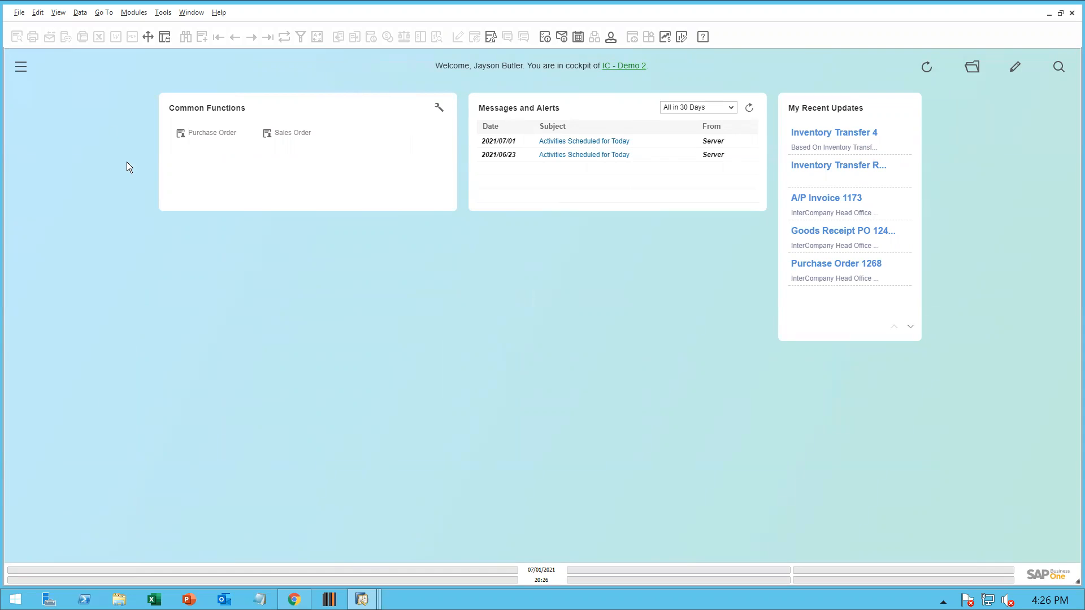
left_click(21, 67)
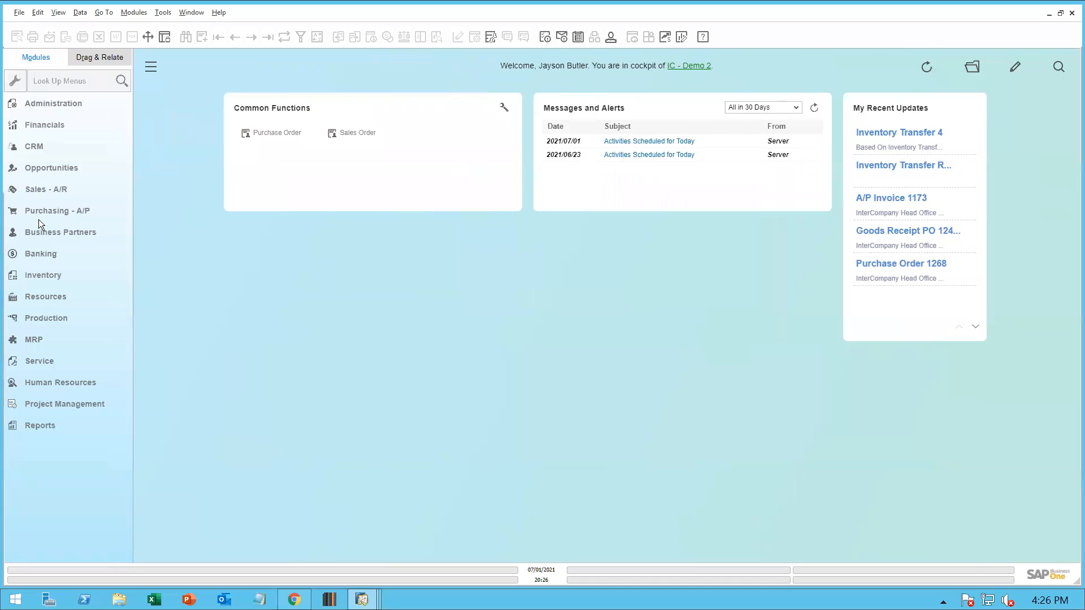
left_click(50, 276)
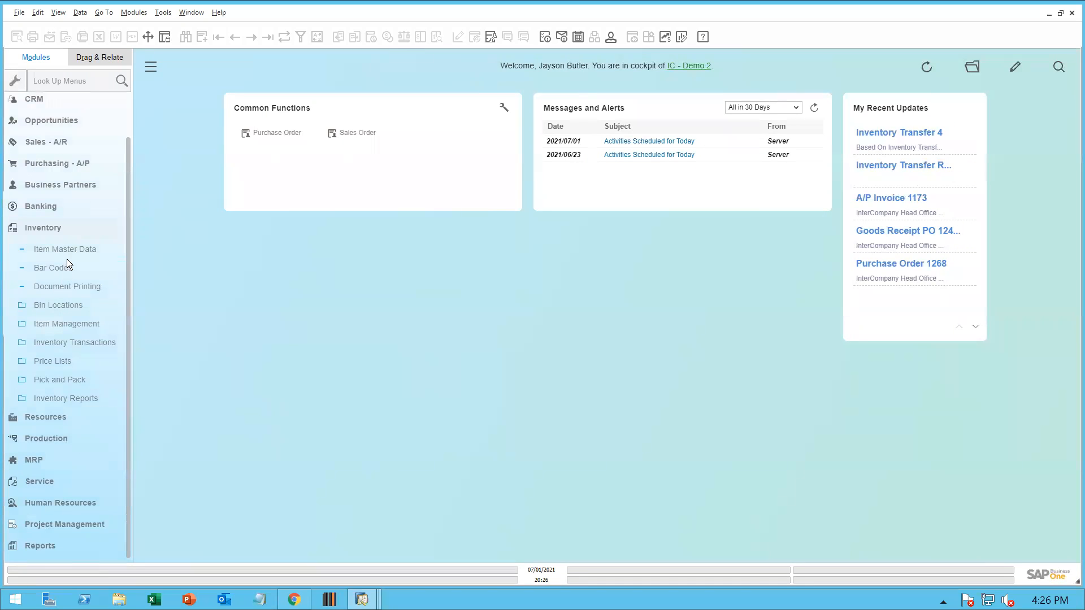
left_click_drag(70, 250, 447, 143)
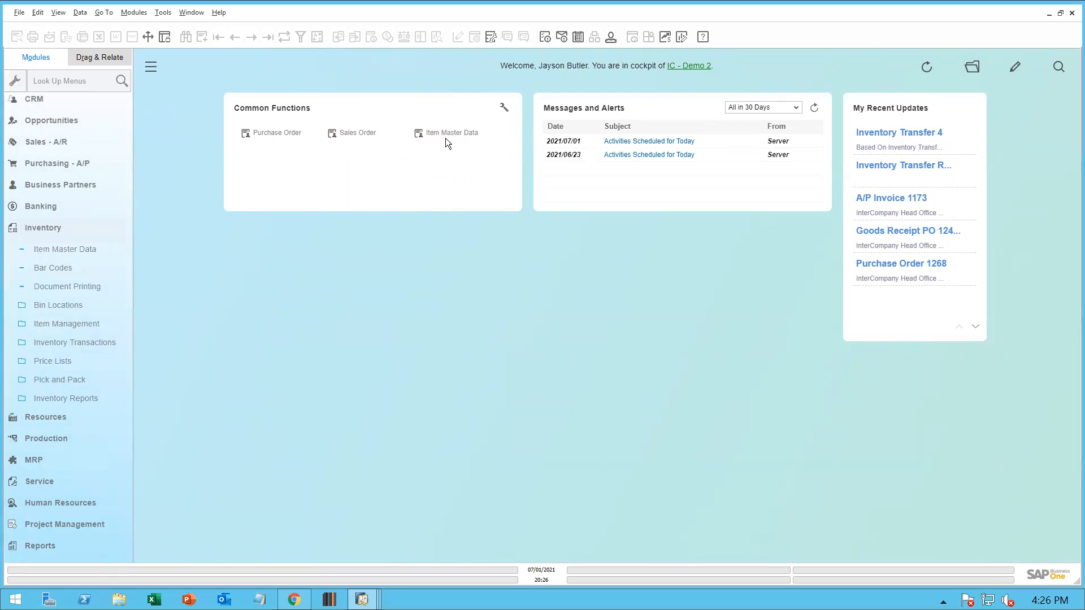
Open Item Master Data in IC - Demo 2 and look up item MW1001
left_click(446, 133)
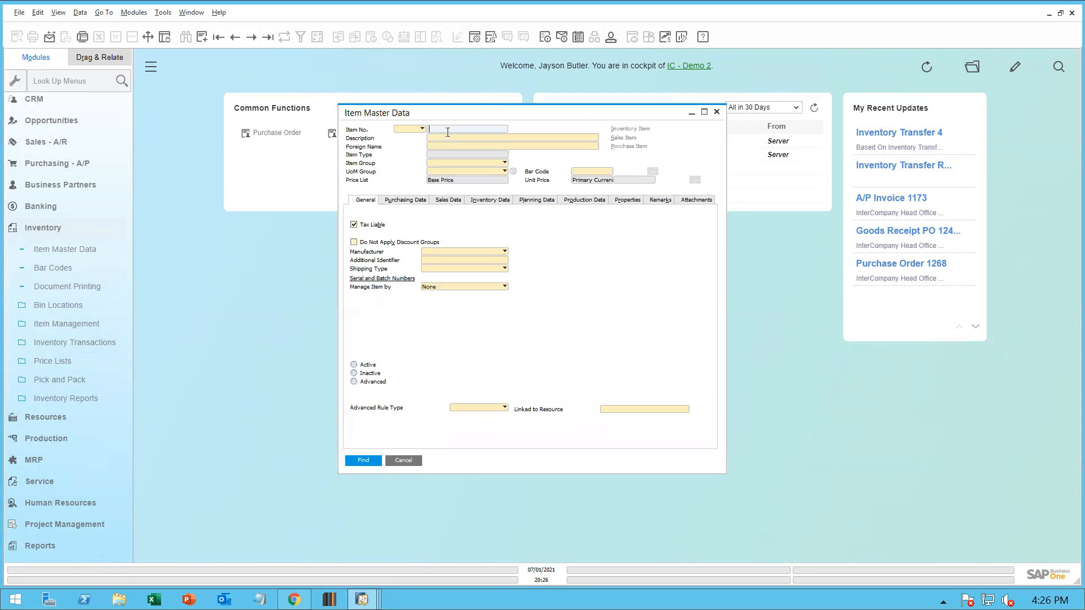
type("MW1001")
key("Return")
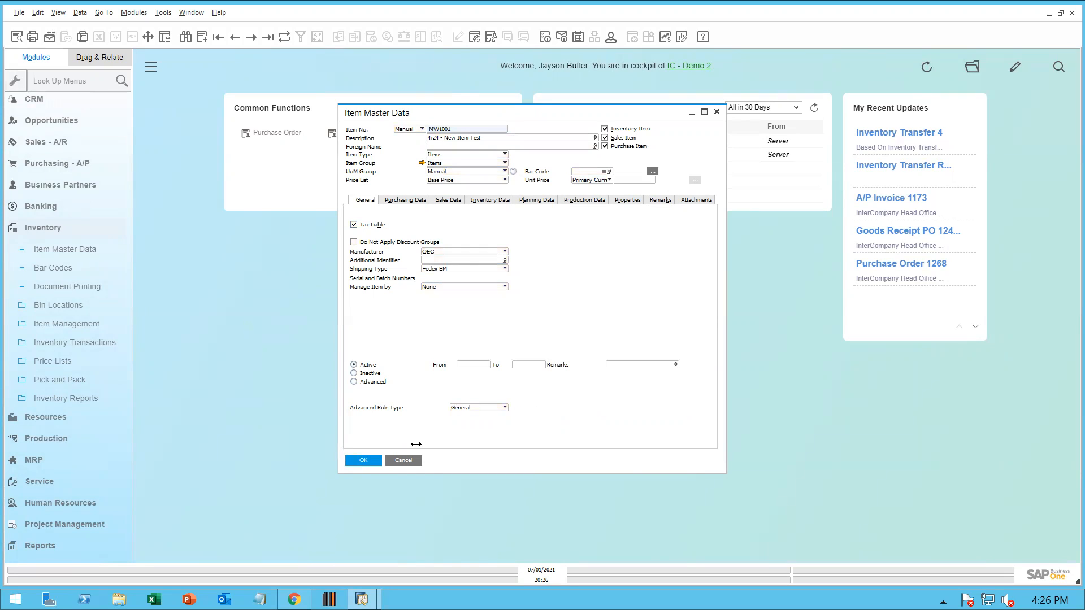
left_click(403, 461)
Return to the browser and open the workflow list of the B1 InterCompany Development project
mouse_move(362, 599)
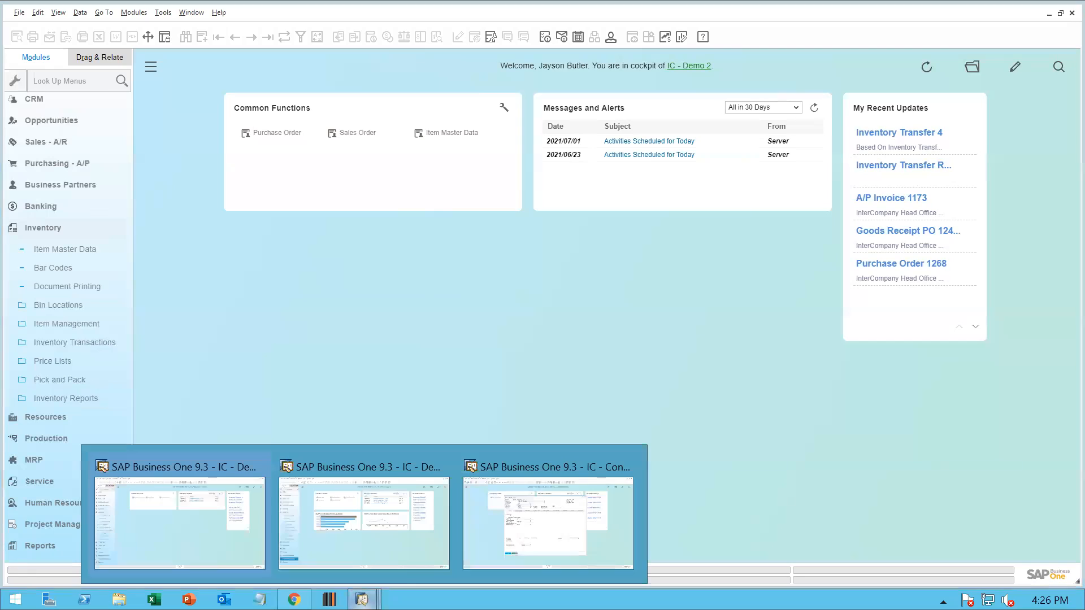
left_click(528, 546)
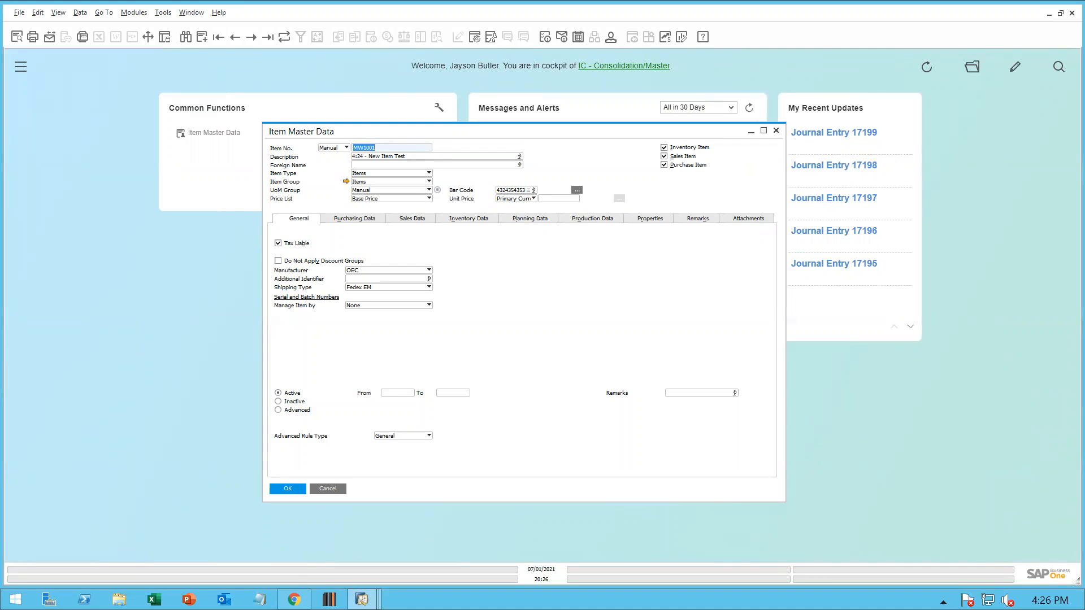
left_click(294, 599)
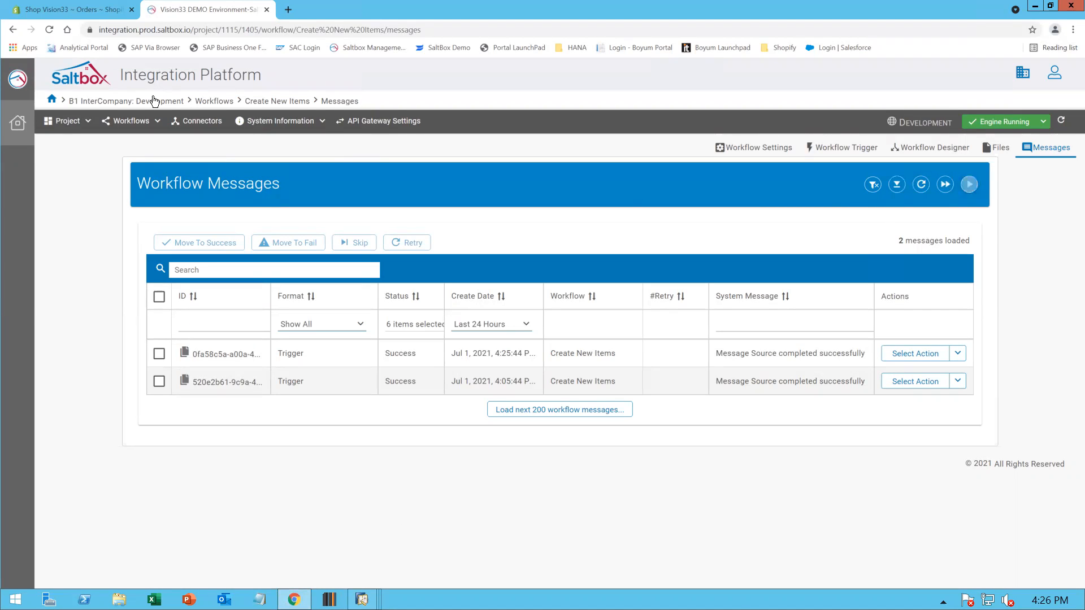
left_click(18, 125)
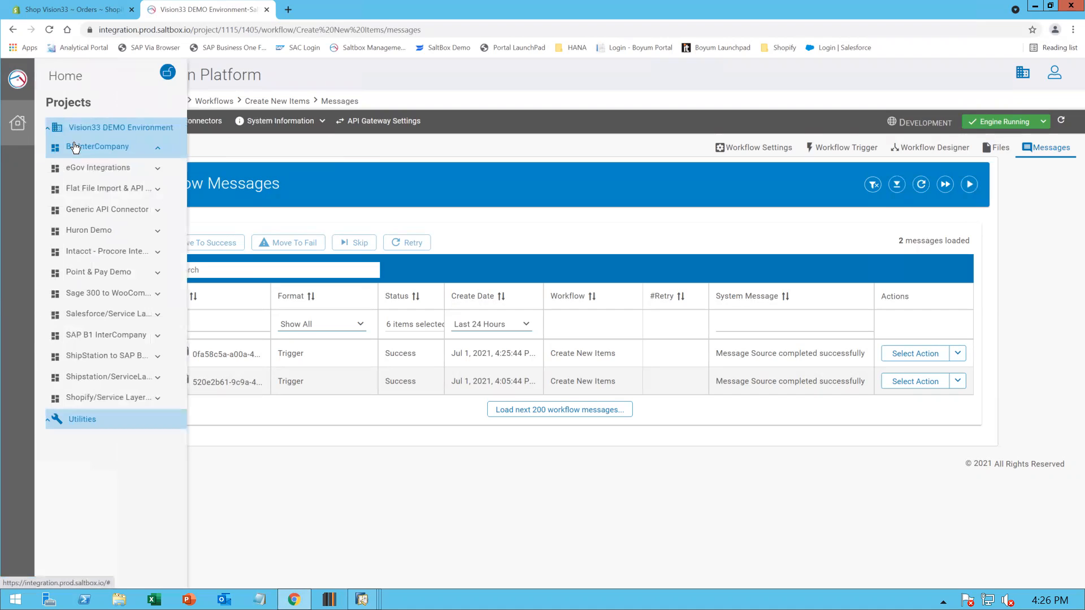
left_click(107, 151)
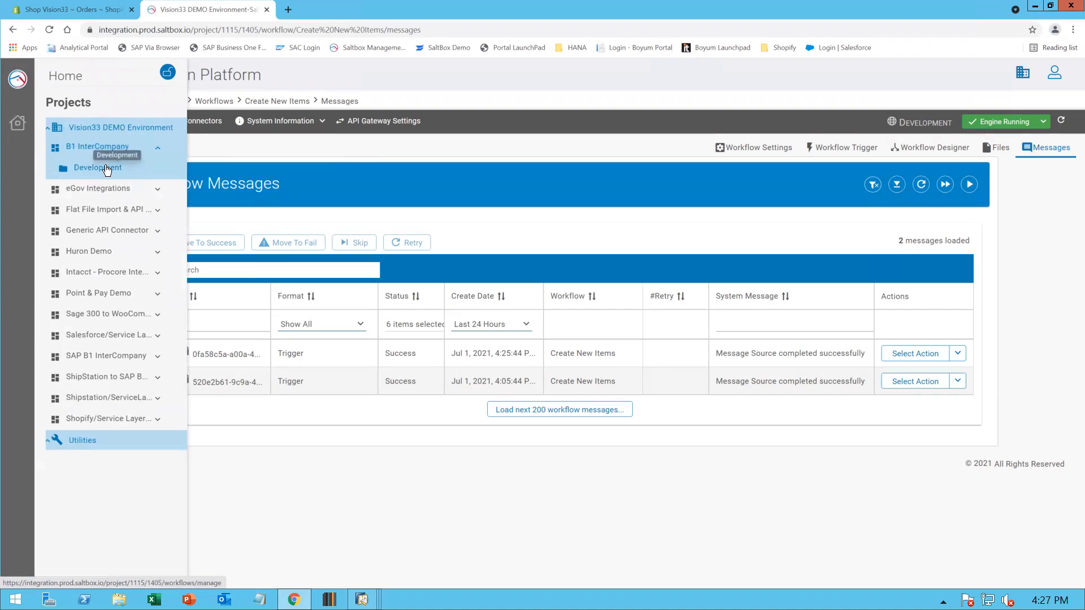
left_click(105, 166)
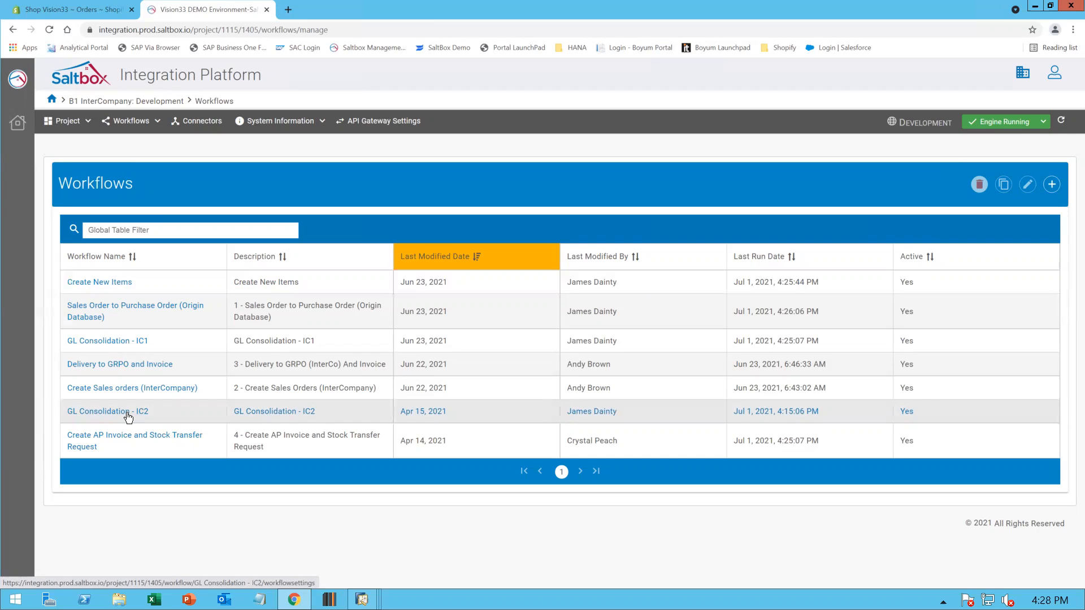
left_click(129, 416)
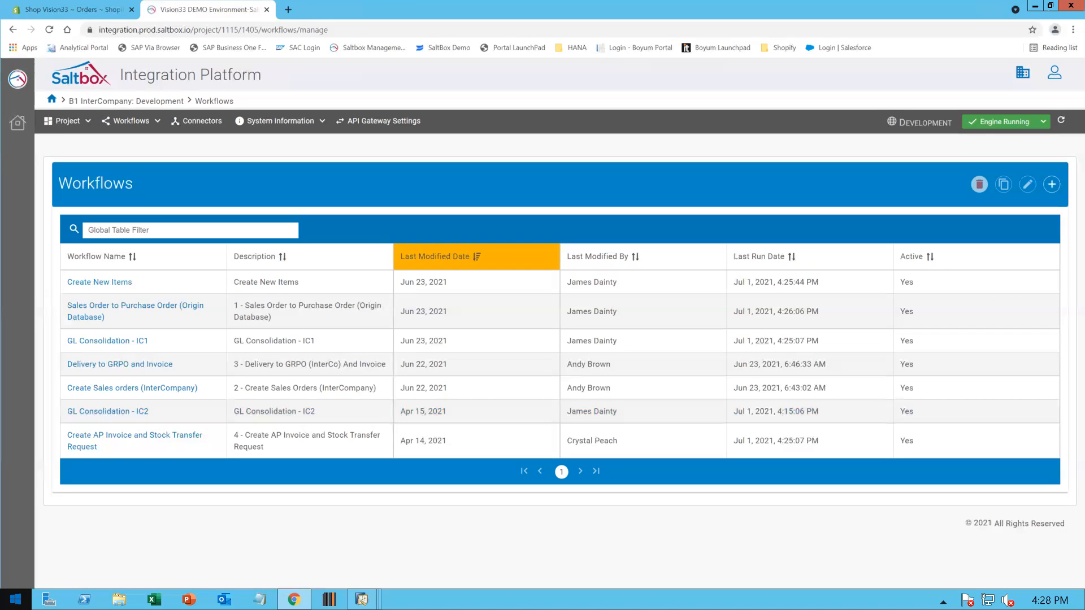
key("alt+Tab")
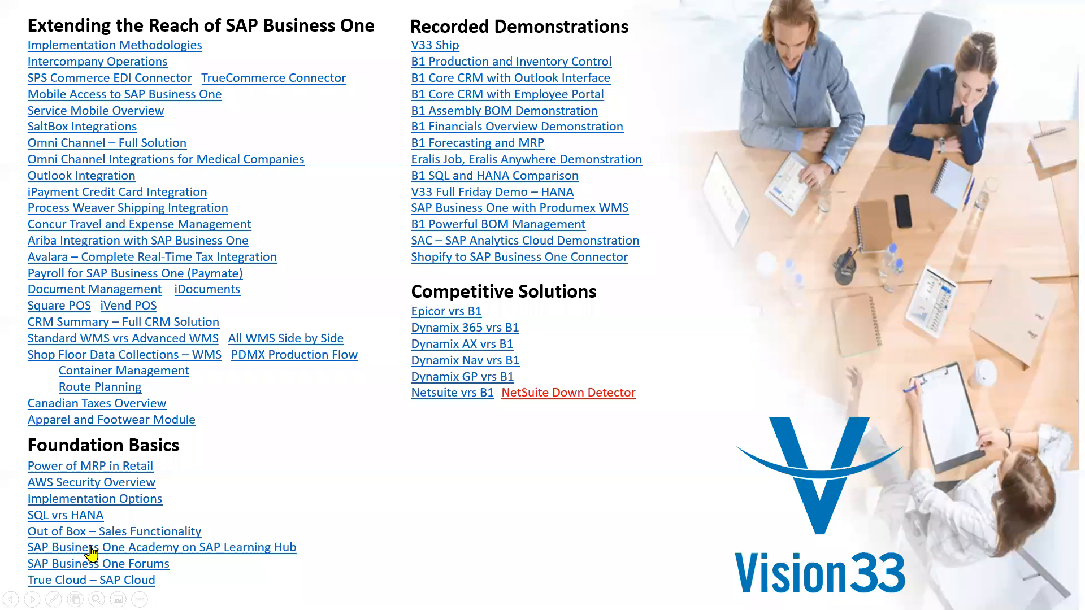
left_click(133, 71)
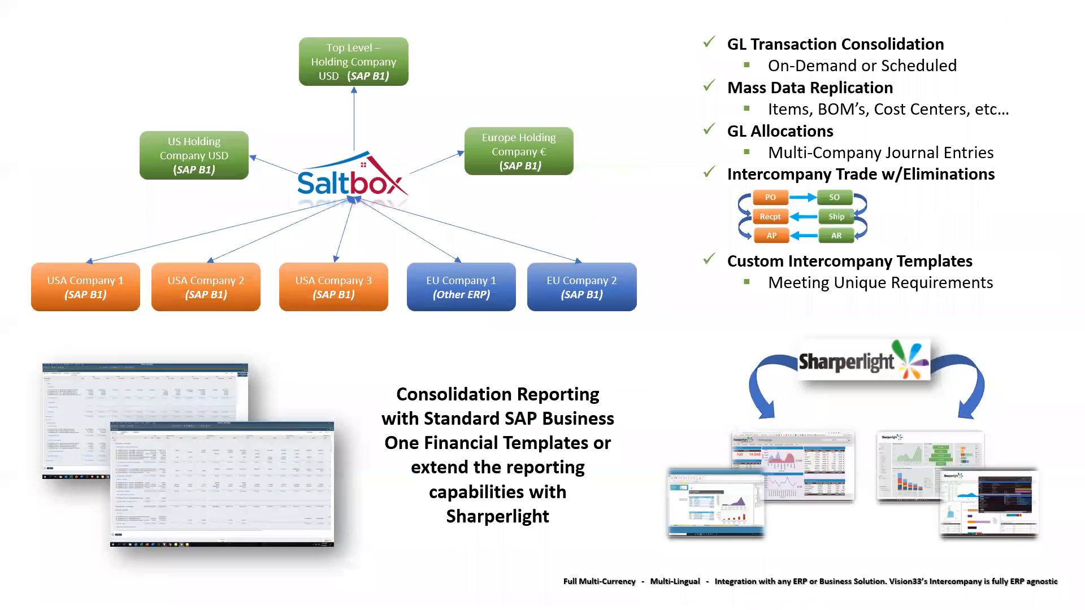